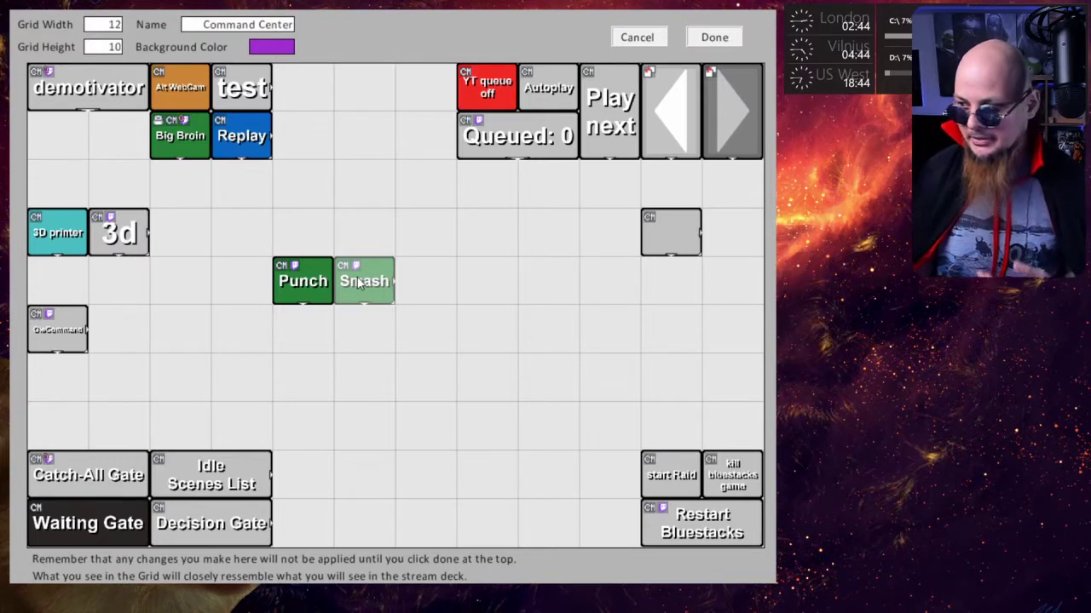
- Change the redeem name in the Punch button's Twitch trigger to "Ole Punch!2"
right_click(309, 277)
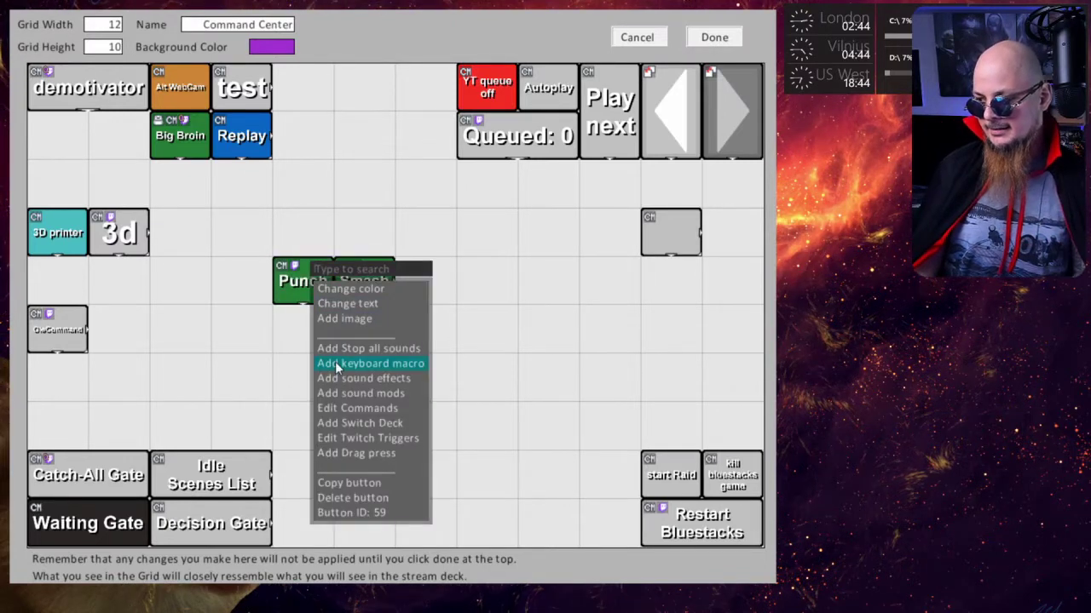
left_click(353, 438)
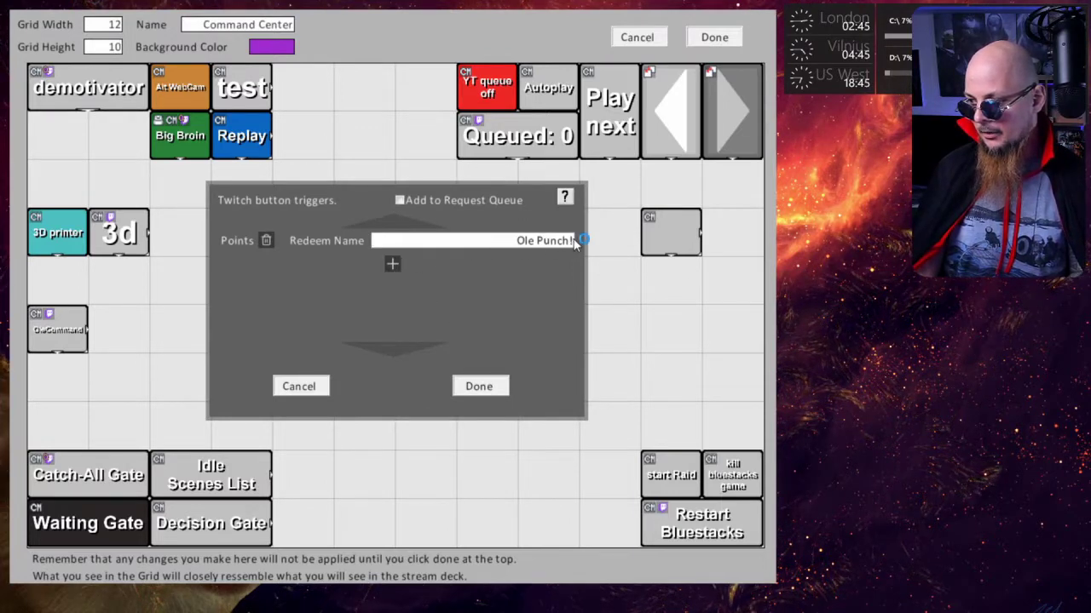
type("2")
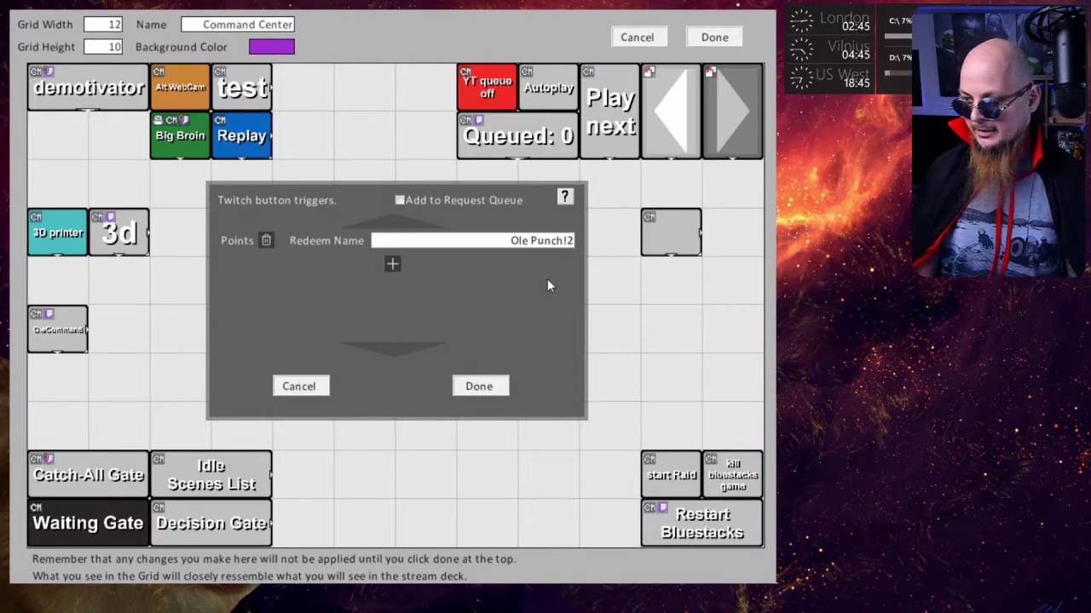
left_click(481, 386)
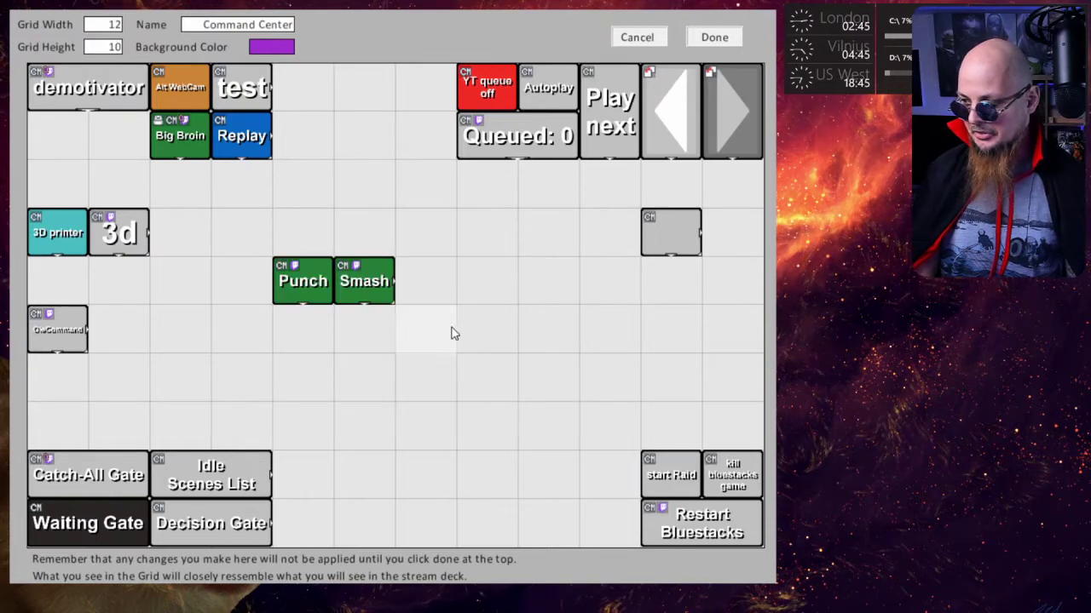
- Edit the redeem name in the Smash button's Twitch point trigger and confirm the trigger settings
right_click(376, 285)
left_click(430, 446)
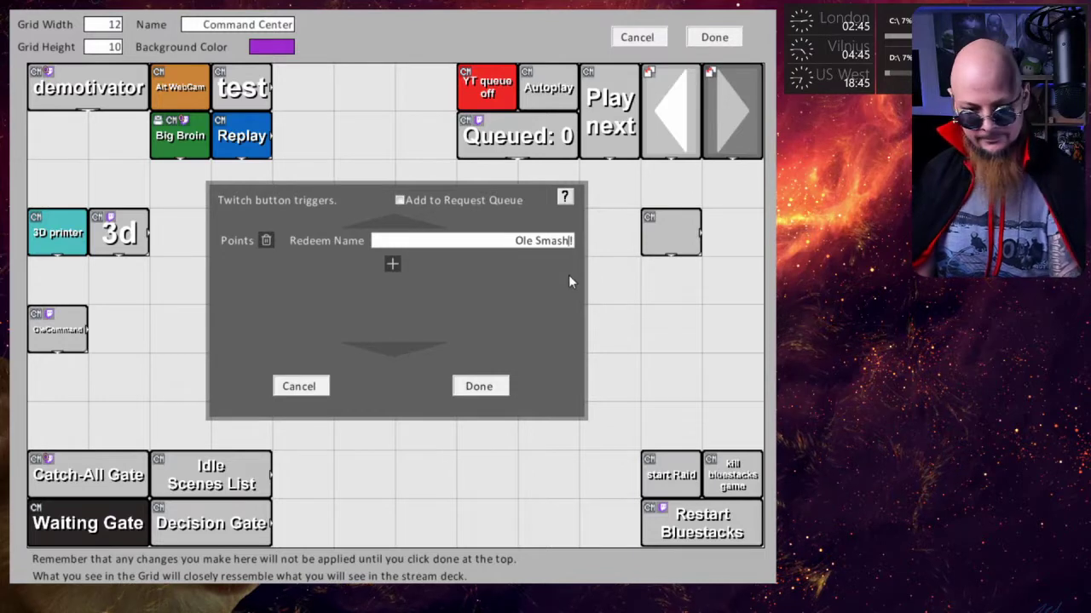
left_click(479, 386)
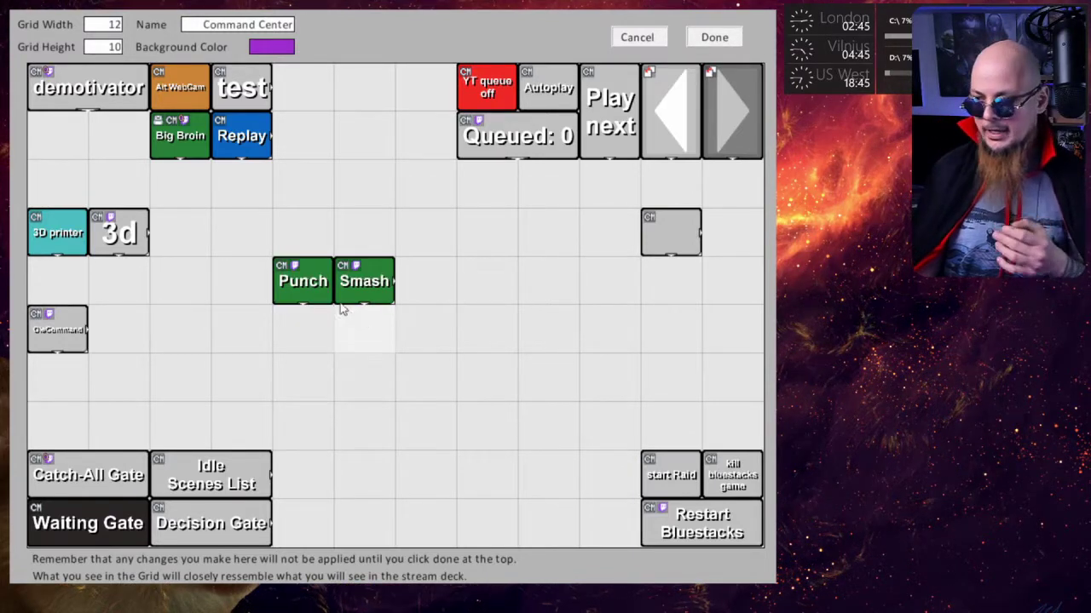
- Create a blank button named "Bloody Master" directly above Punch and widen it to two grid cells
left_click(297, 244)
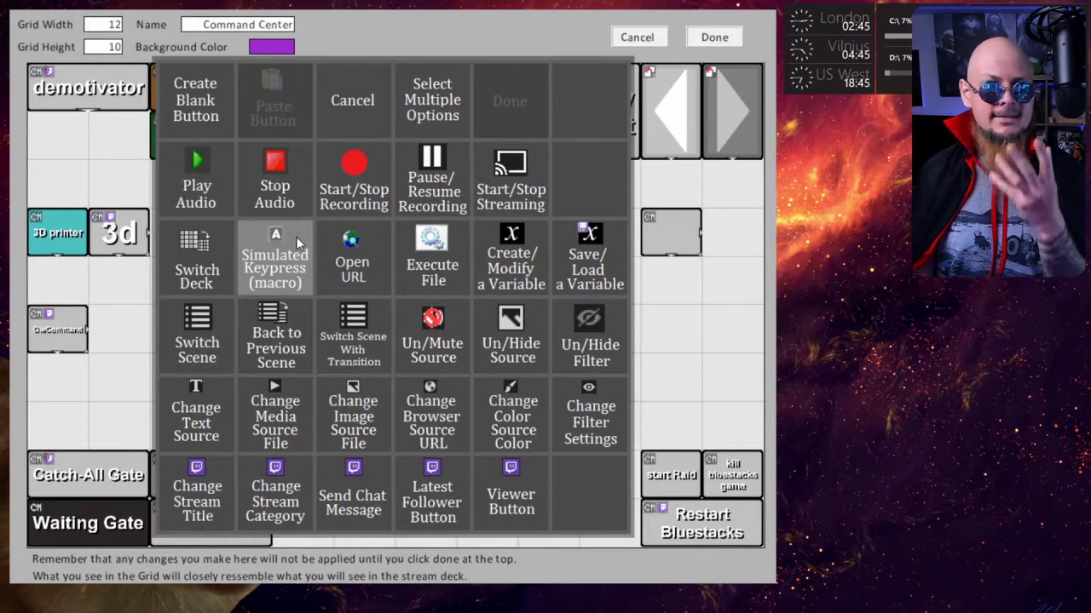
left_click(219, 96)
left_click(397, 75)
type("M")
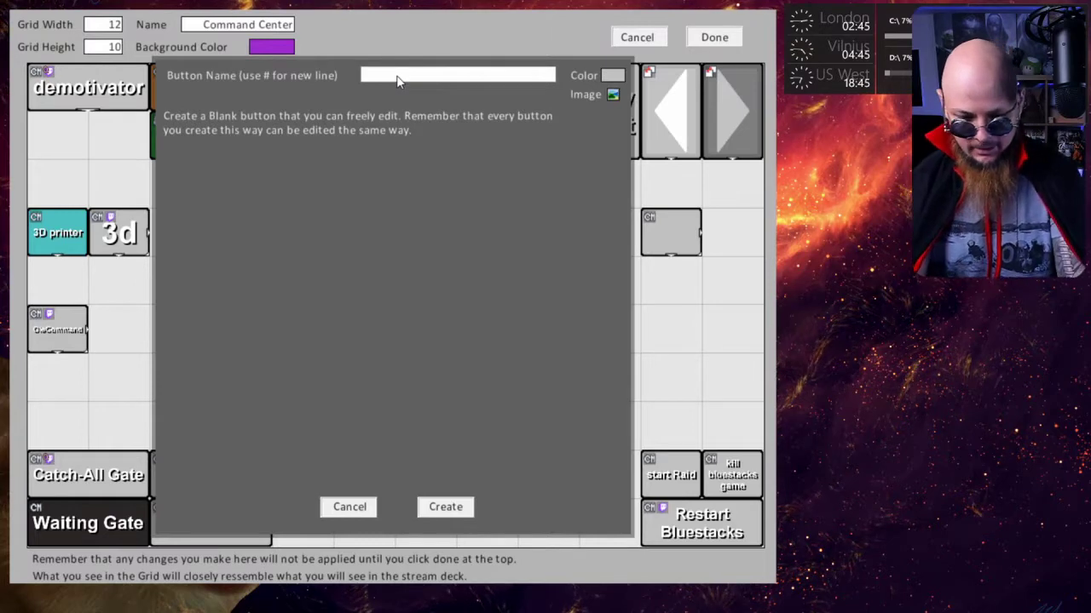
key("BackSpace")
type("Blood")
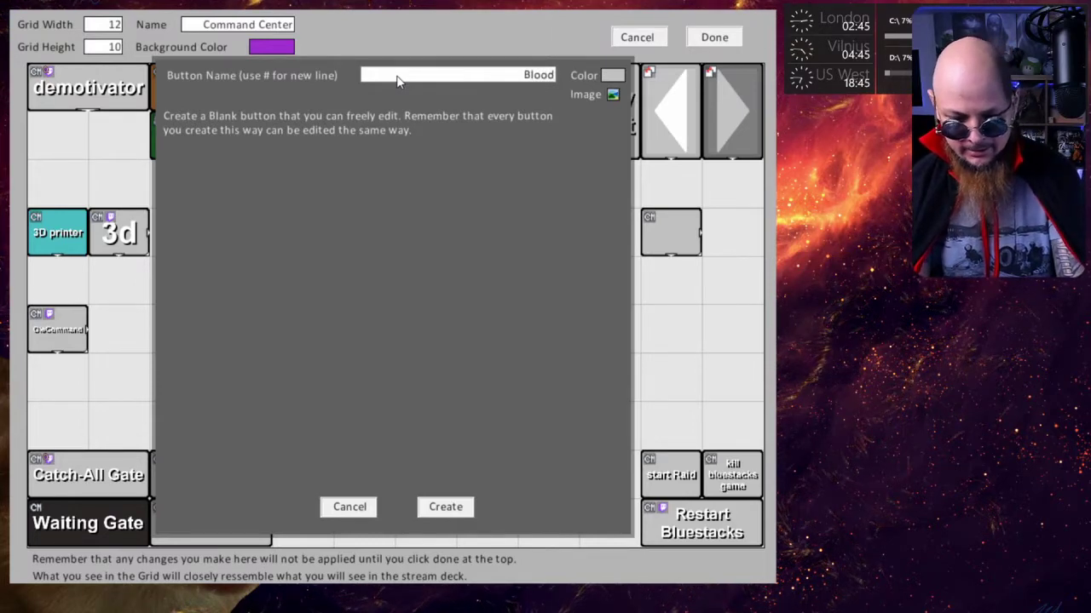
type("y Maaster")
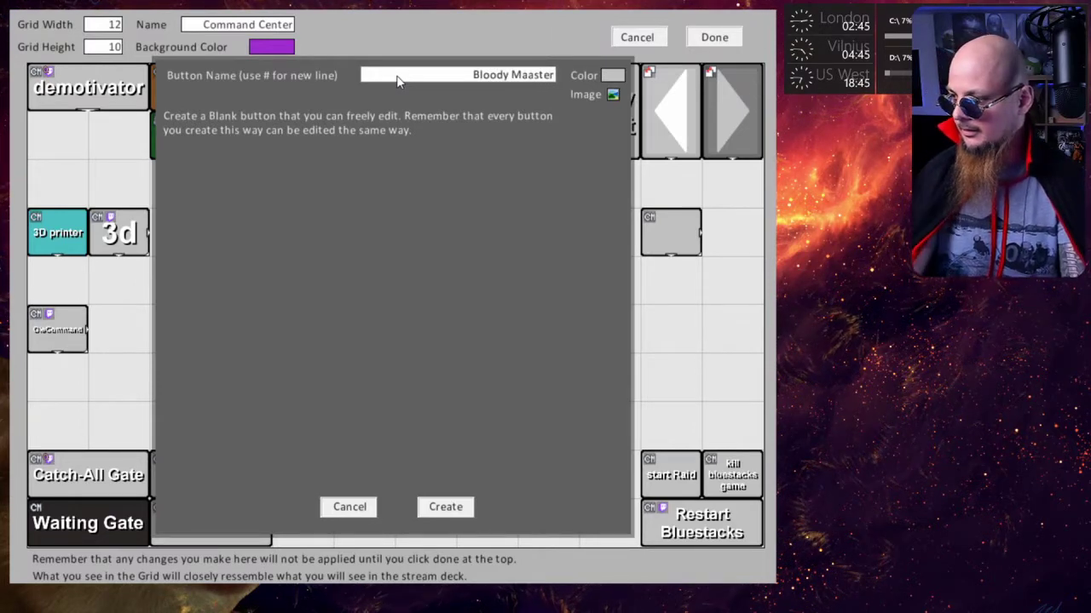
key("Left")
key("Left")
key("Left")
key("BackSpace")
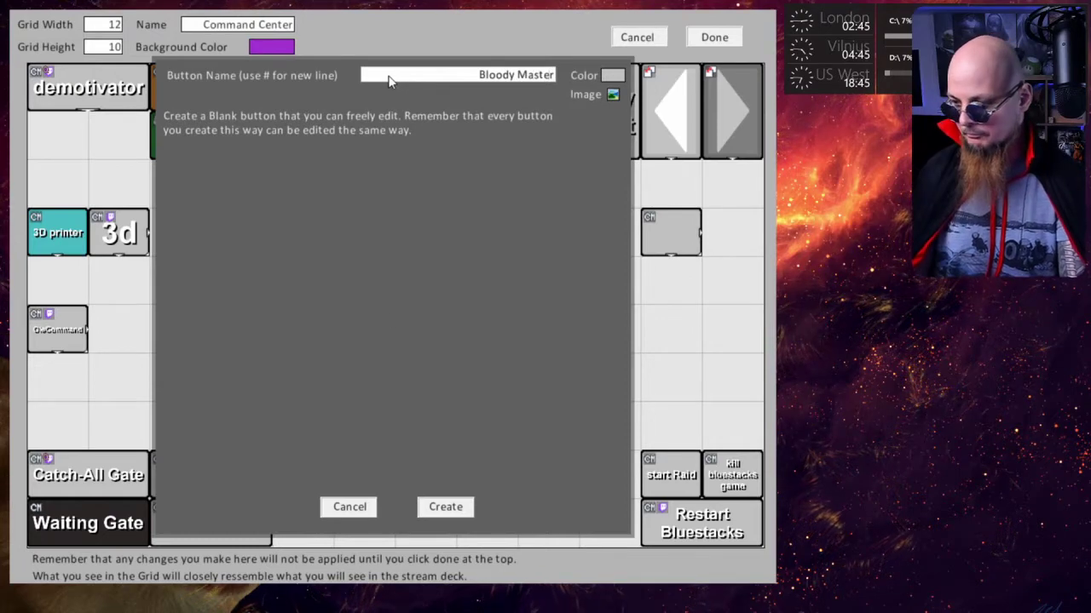
left_click(444, 506)
left_click_drag(331, 234, 389, 232)
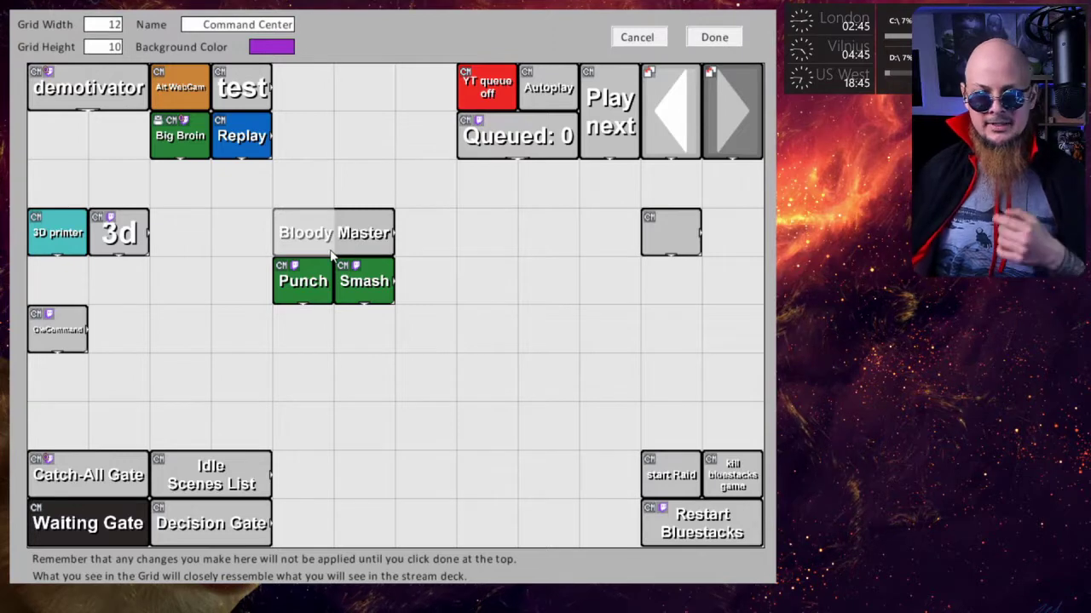
- Add a Point Redeem Twitch trigger with the redeem name "Ole Punch!" to the Bloody Master button
right_click(320, 260)
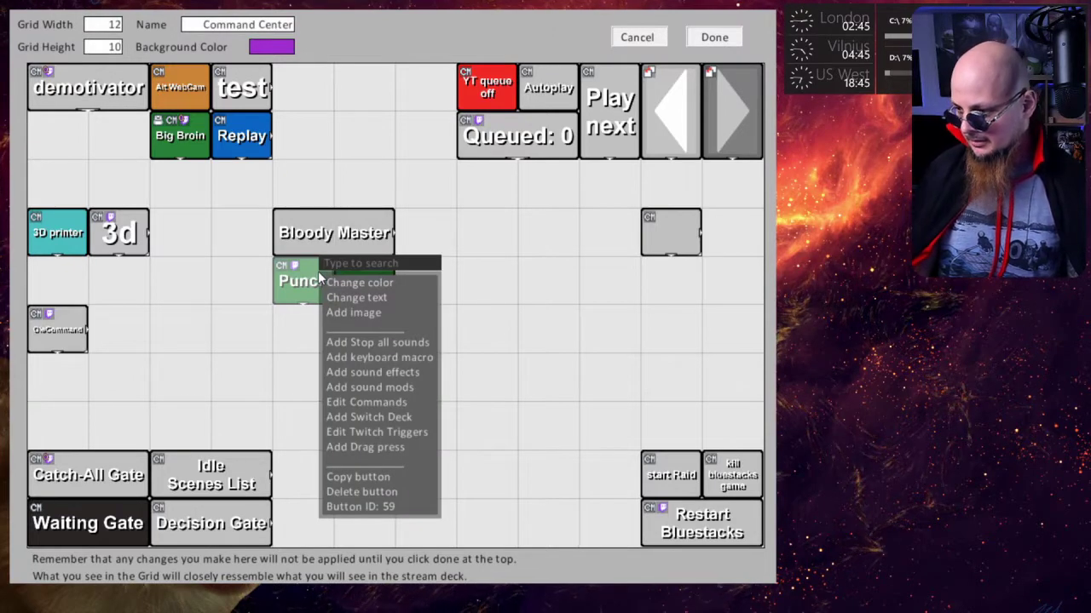
left_click(234, 234)
right_click(305, 215)
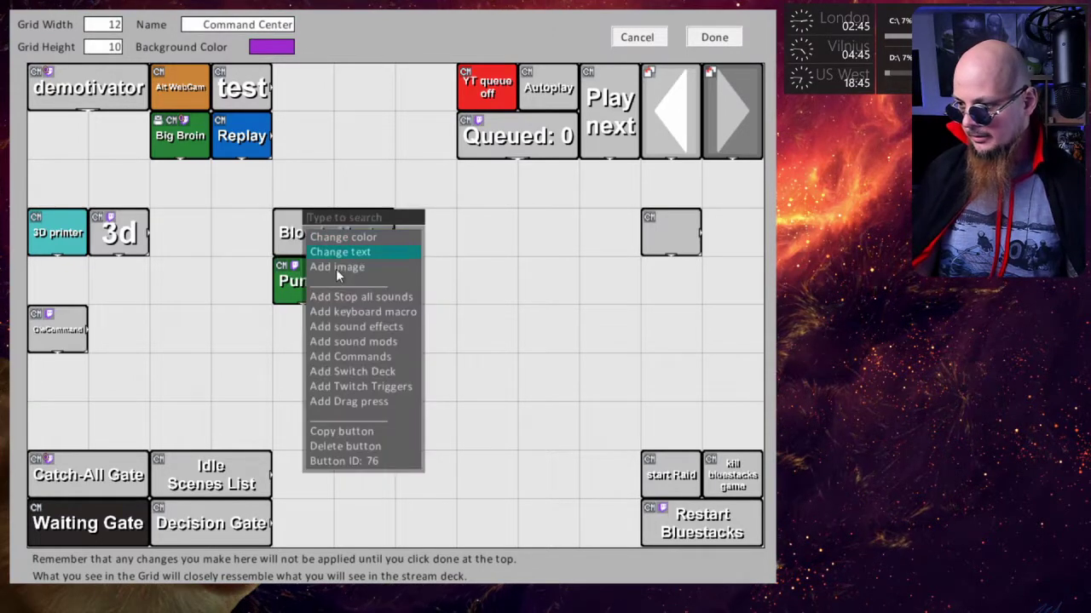
left_click(345, 386)
left_click(393, 242)
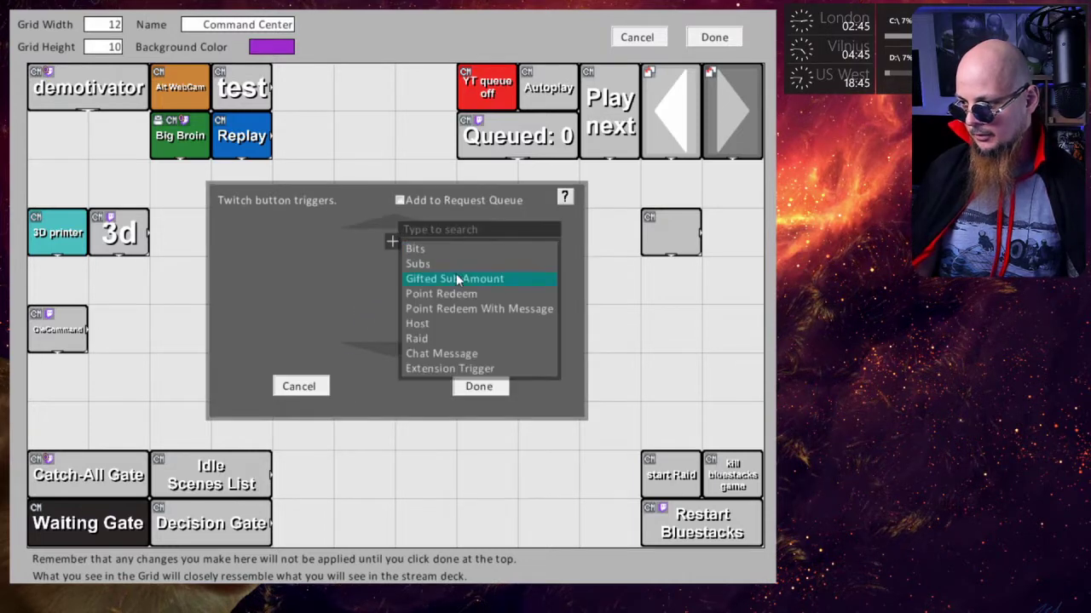
left_click(454, 294)
left_click(428, 241)
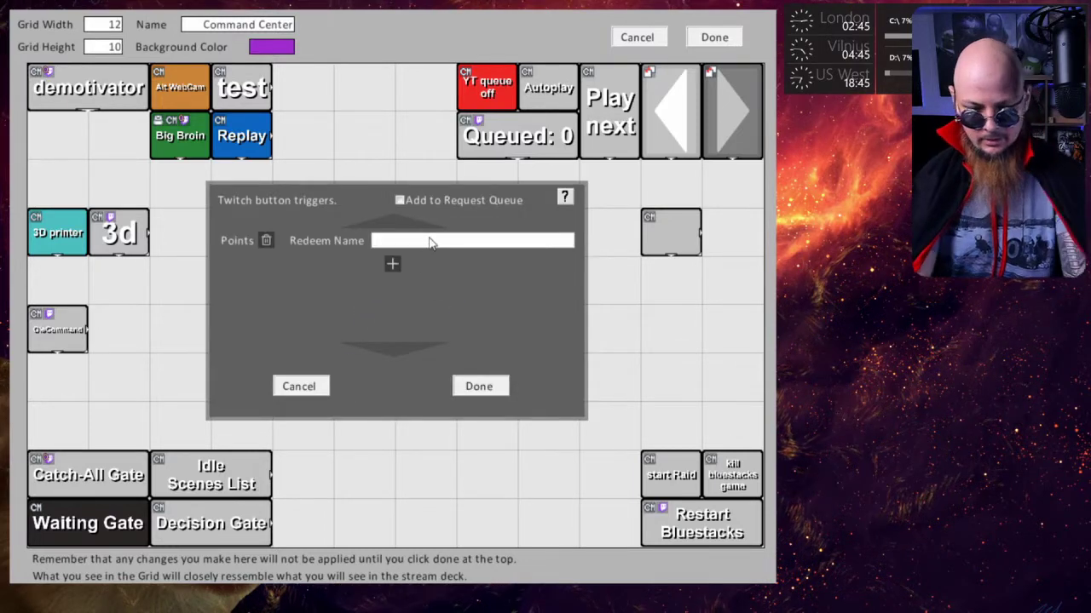
type("Ole Pun")
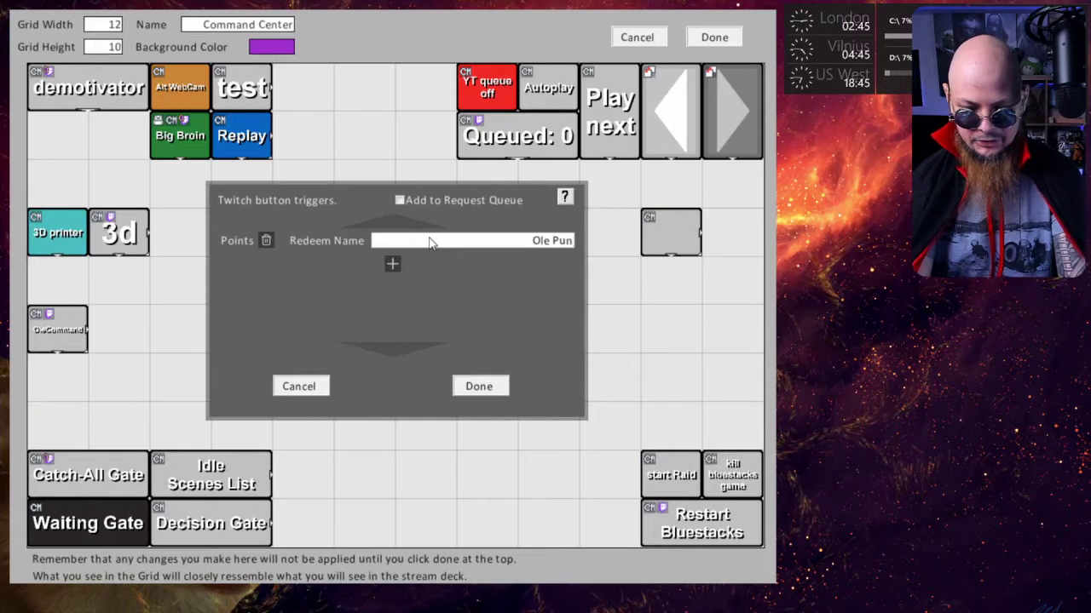
type("ch!")
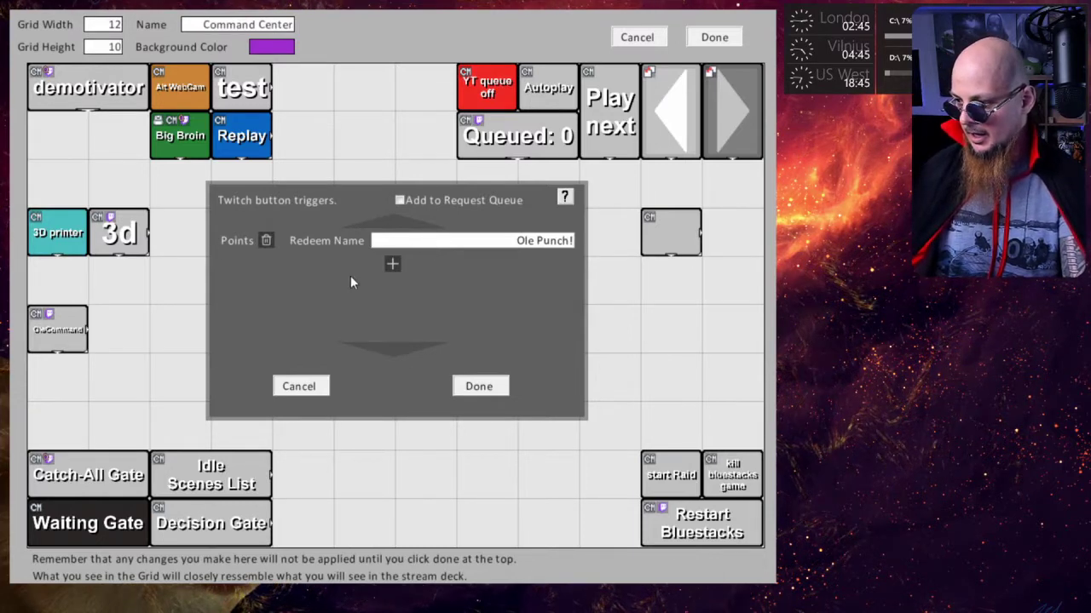
- Add a second Point Redeem trigger named "Ole Smash!" to Bloody Master and confirm its triggers
left_click(393, 266)
left_click(446, 319)
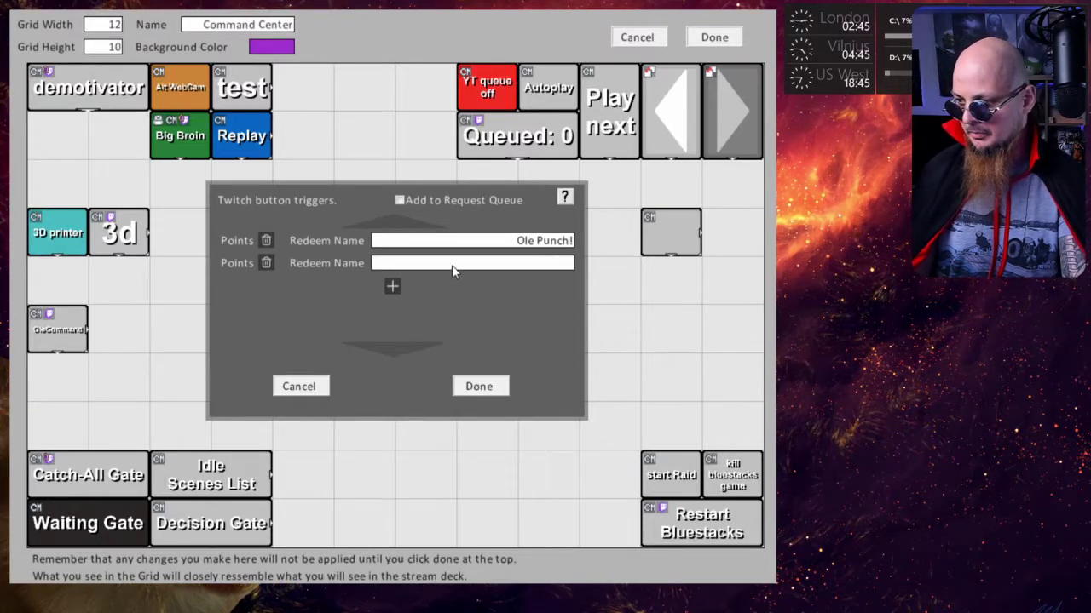
left_click(453, 264)
type("Ole Smash!")
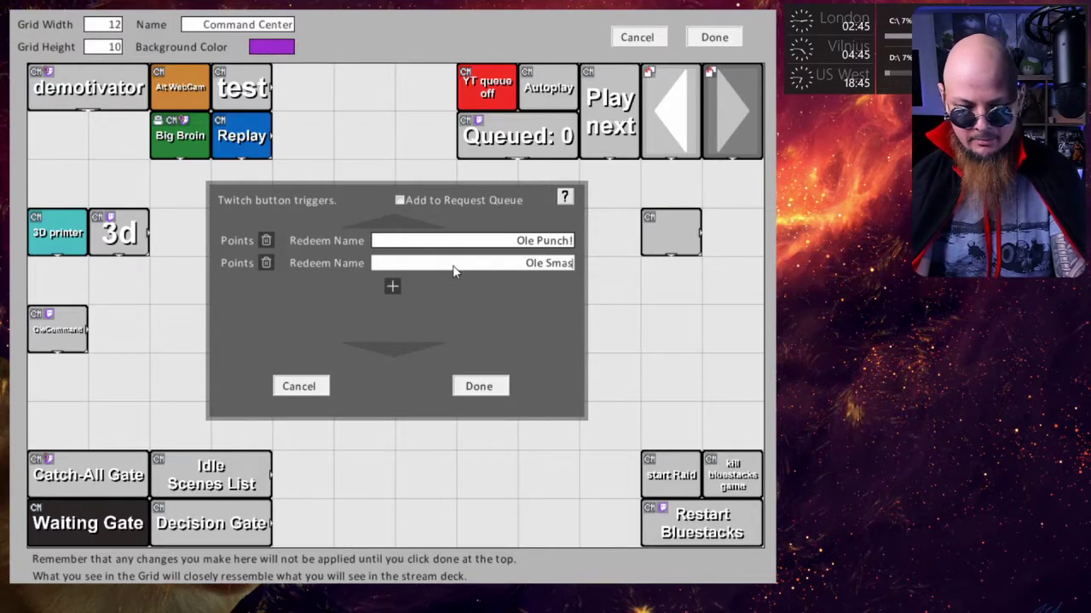
left_click(479, 386)
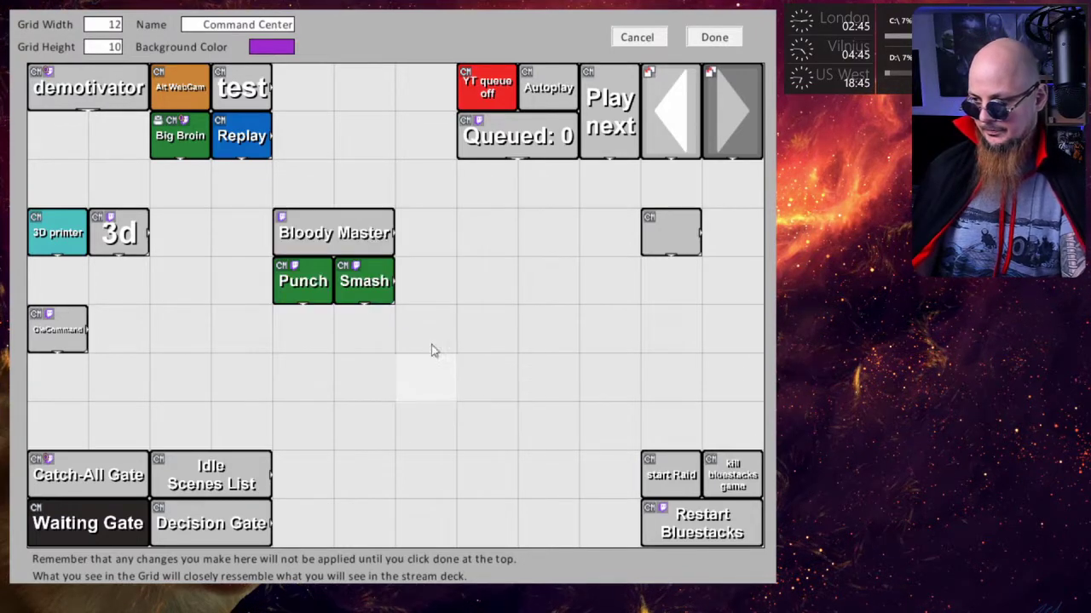
- Add a Math: Trigger Pull command to the Bloody Master button
right_click(308, 232)
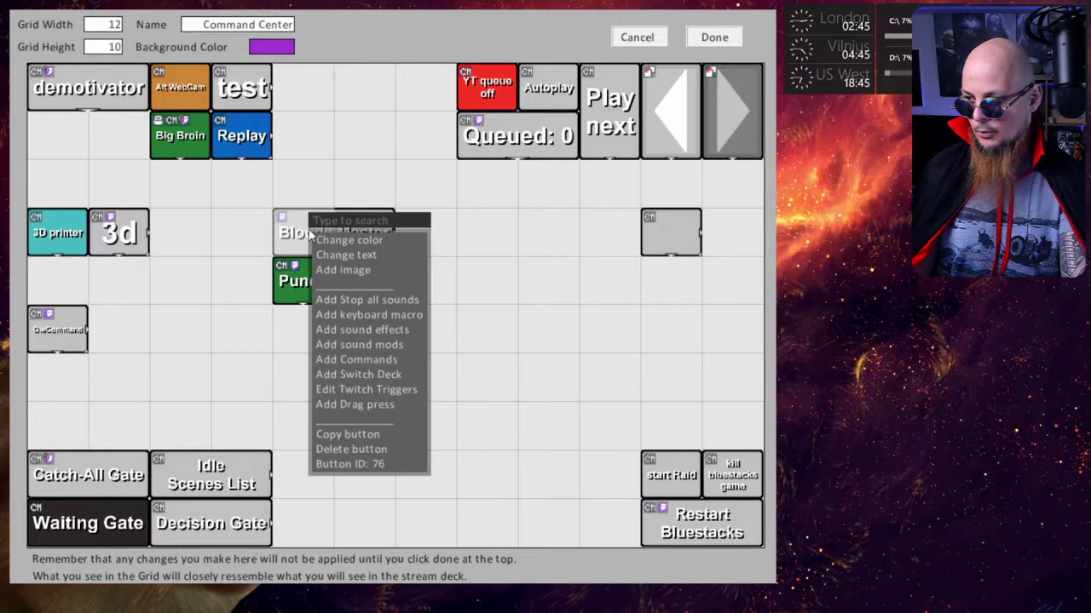
left_click(350, 360)
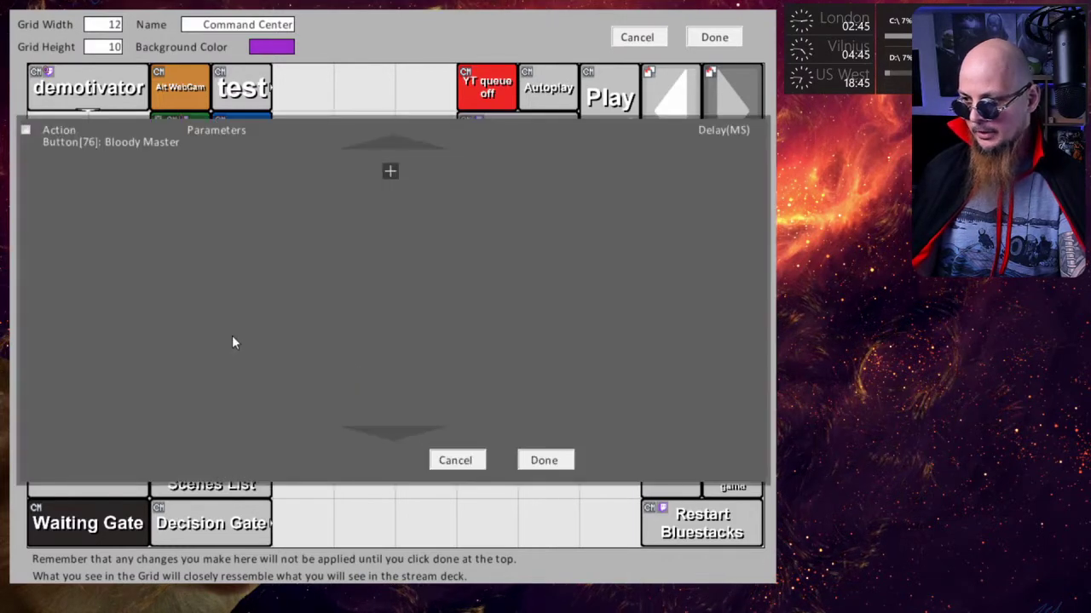
left_click(388, 173)
left_click(124, 182)
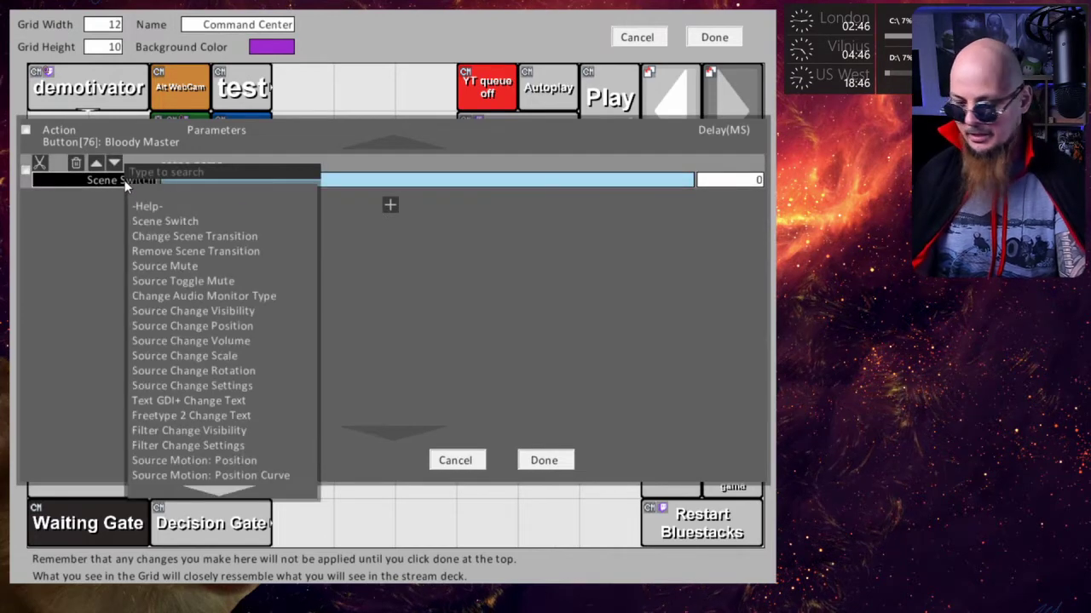
type("trig")
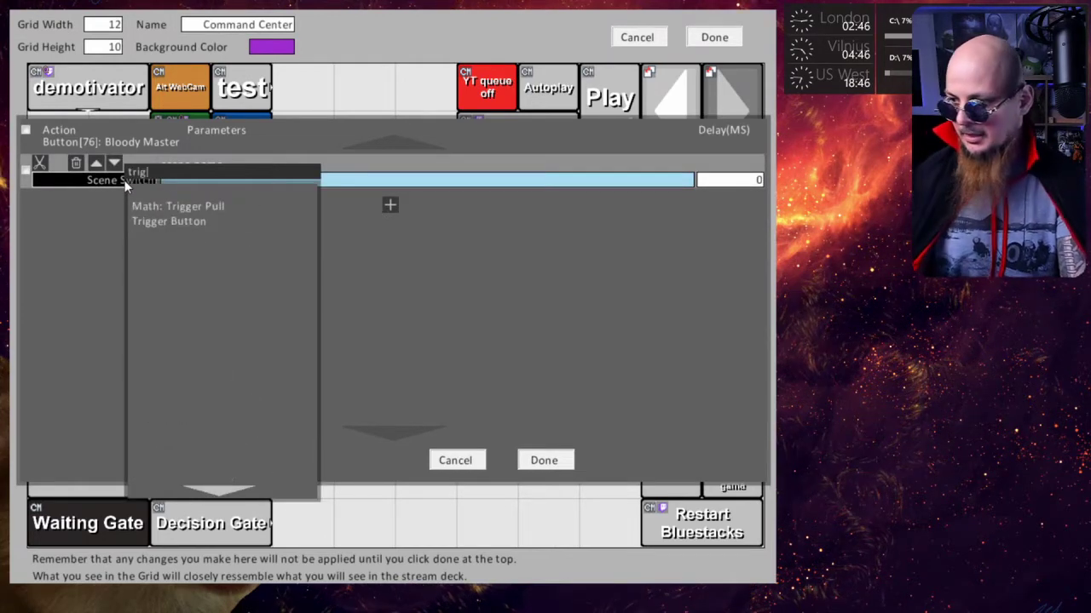
left_click(151, 206)
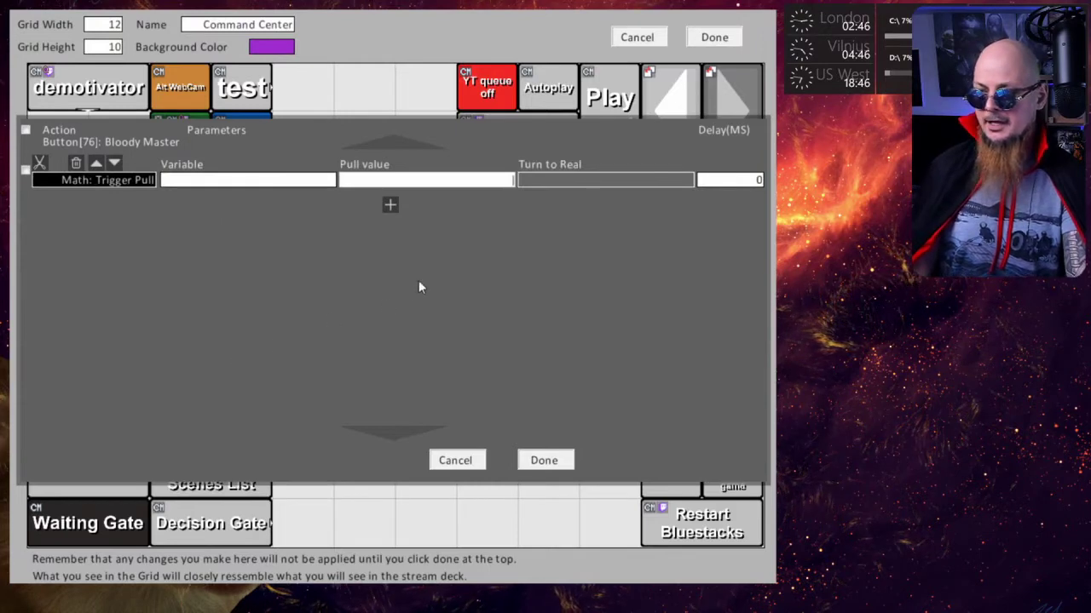
- Set the Trigger Pull command's pull value to 1 and its variable to redemptionName
left_click(453, 180)
type("1")
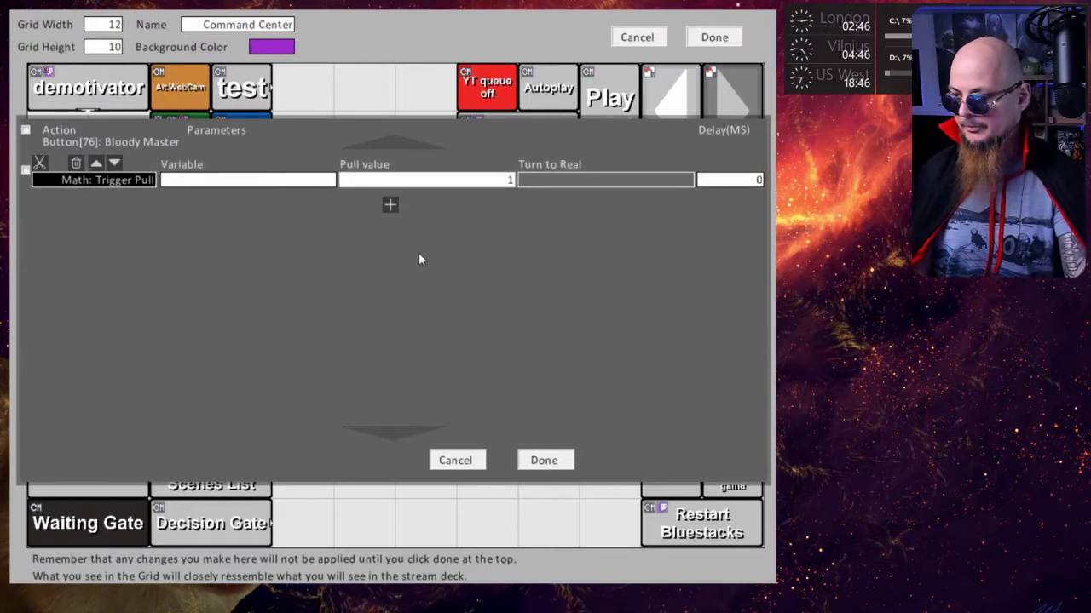
left_click(286, 182)
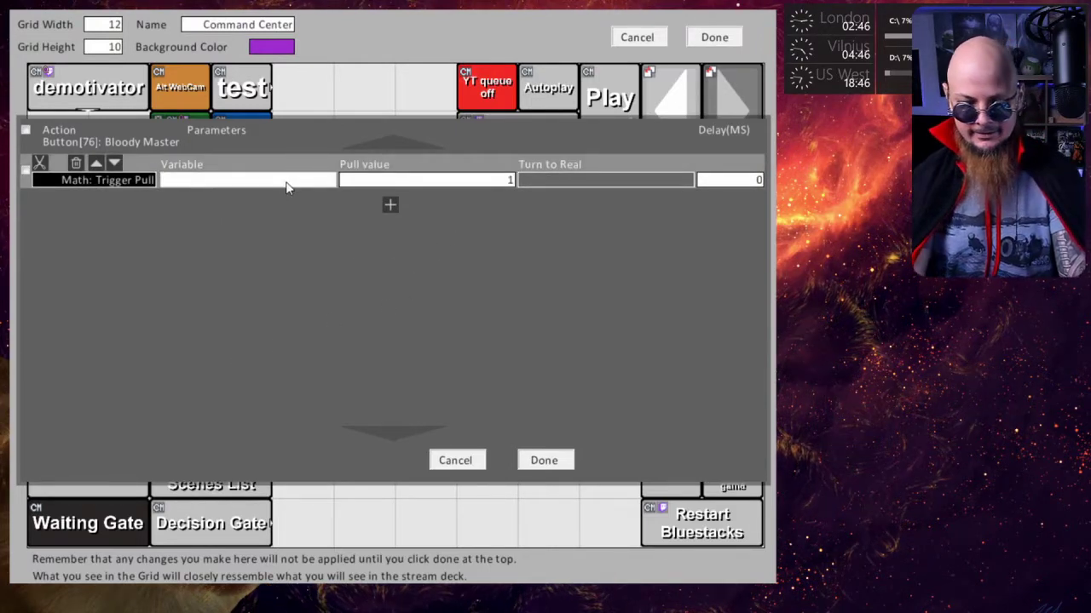
type("re")
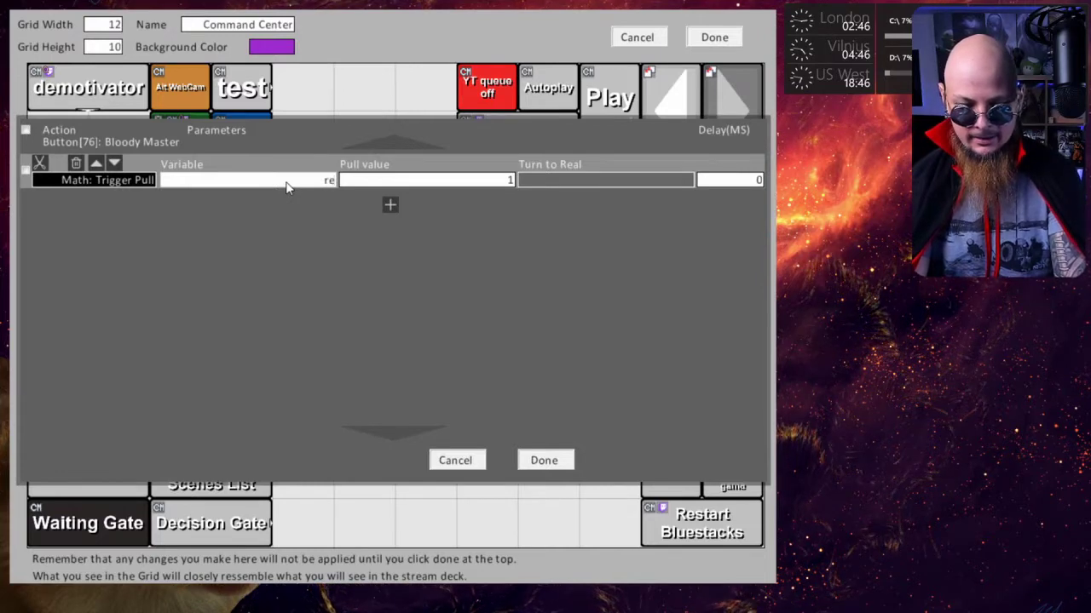
type("ddmptionName")
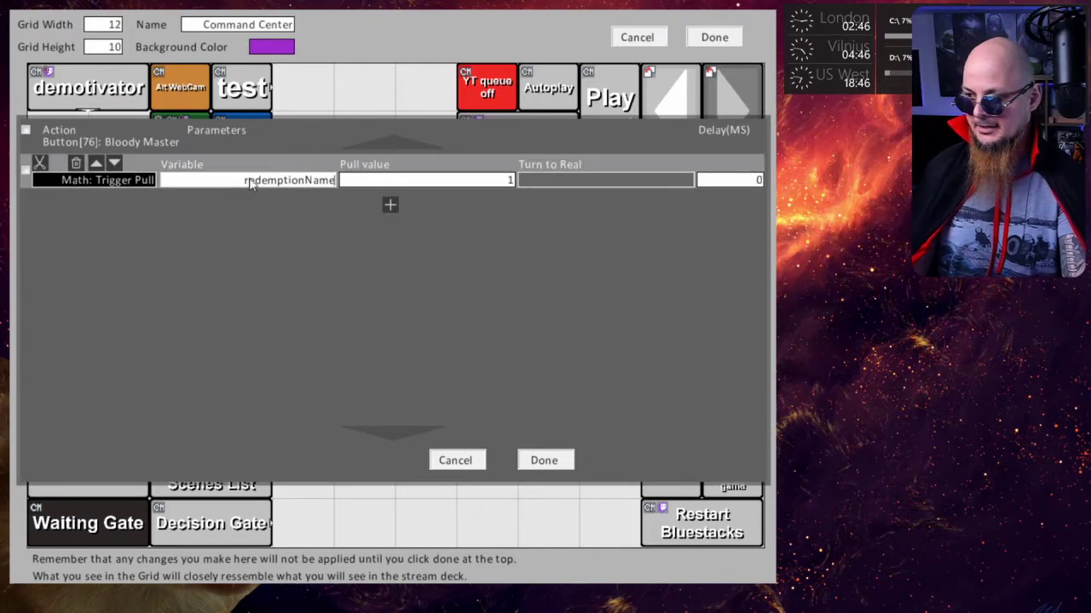
double_click(296, 177)
left_click(323, 196)
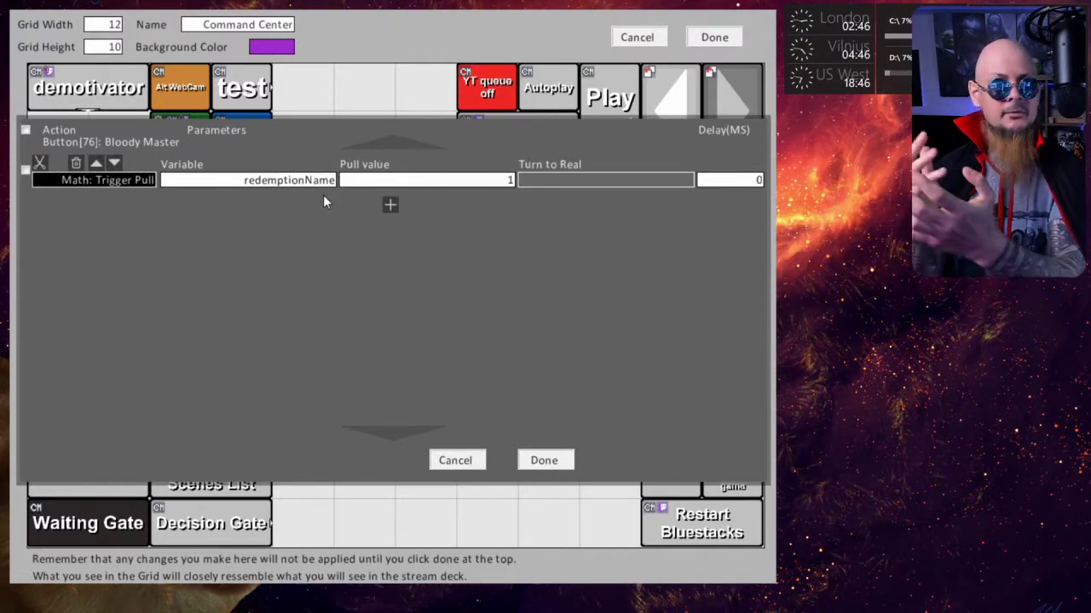
- Add a Compare: Skip if command below the Trigger Pull command
left_click(390, 204)
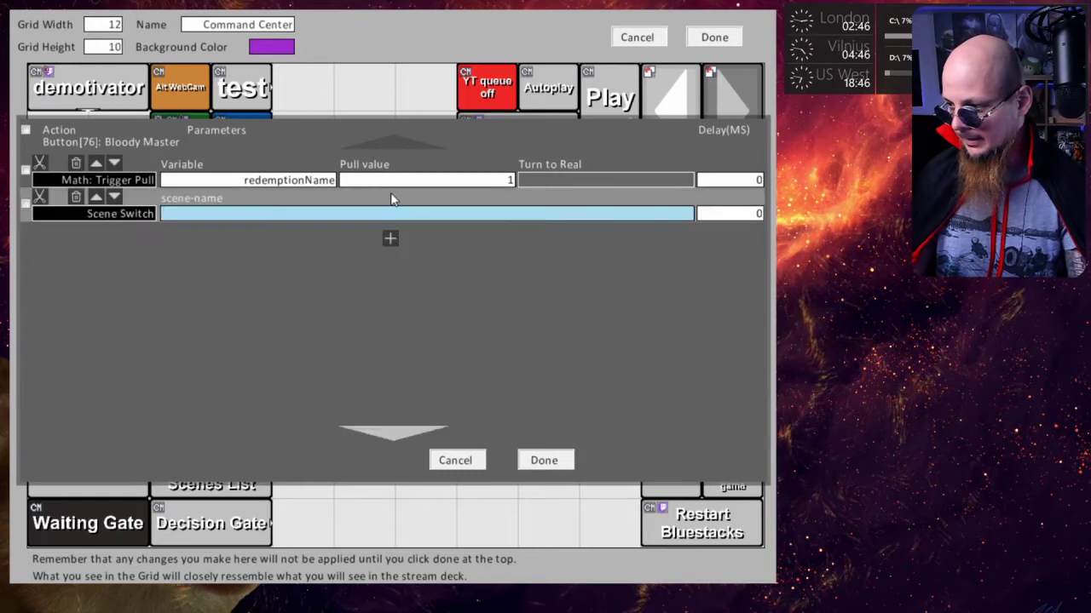
left_click(107, 214)
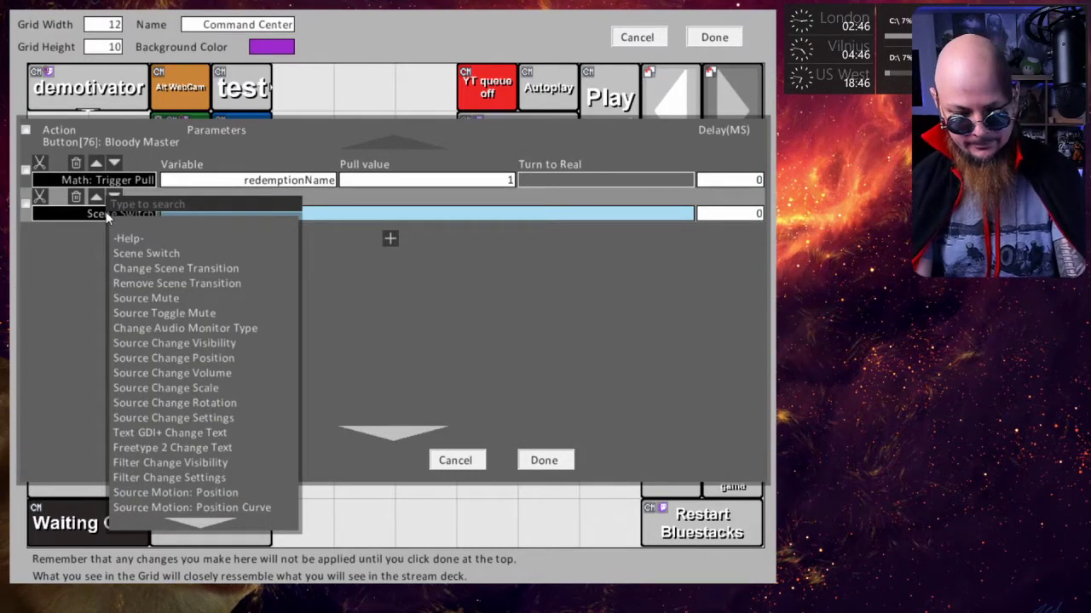
type("comp")
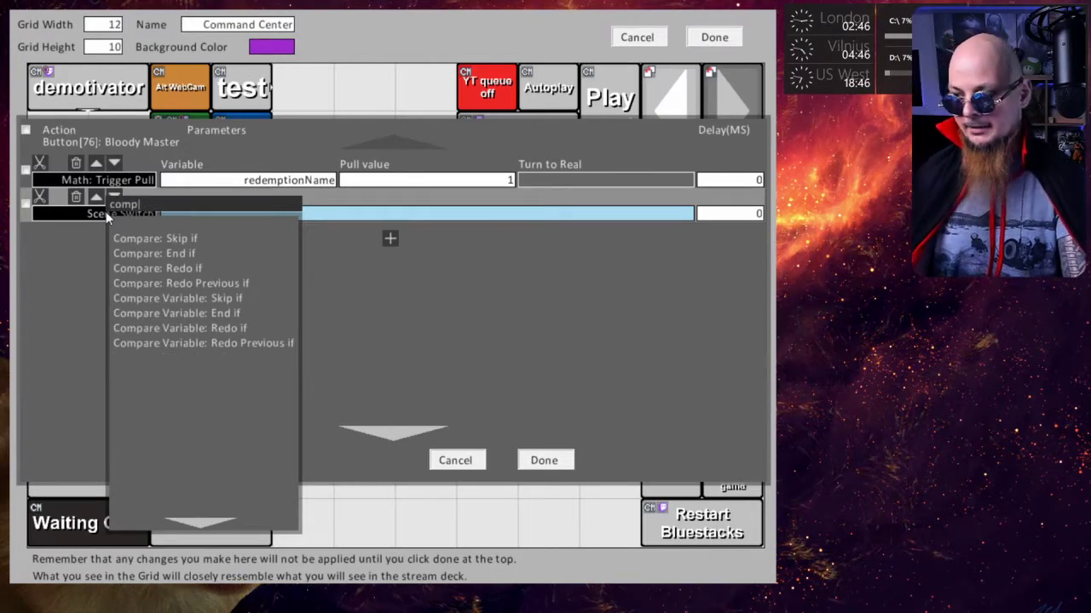
left_click(134, 239)
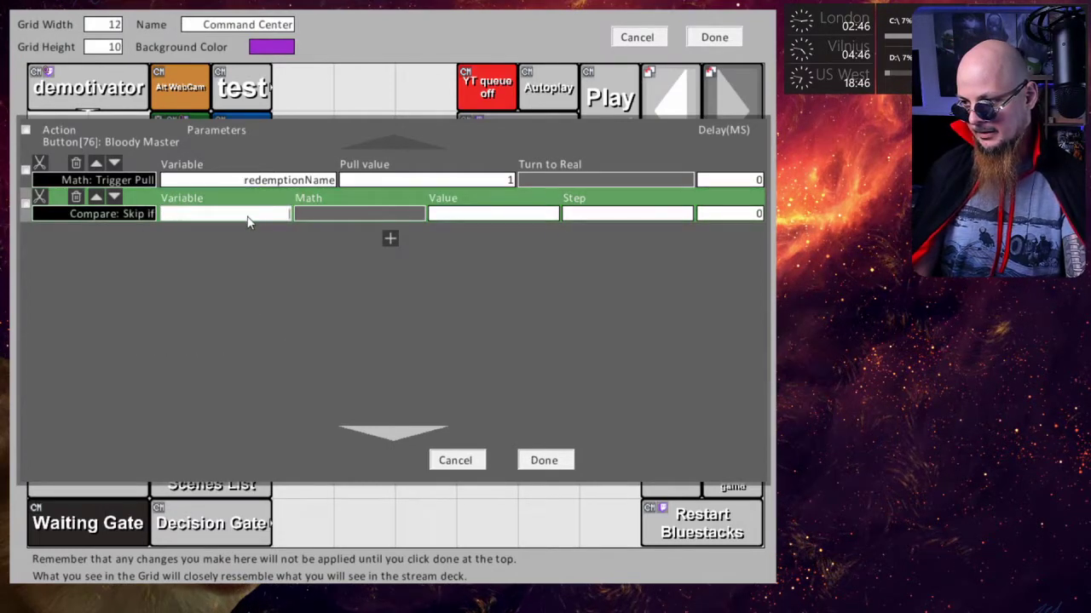
- Set the Skip if command's variable to redemptionName, copied from the Trigger Pull command, and its comparison to != String
left_click_drag(244, 181, 364, 188)
key("ctrl+c")
left_click(256, 214)
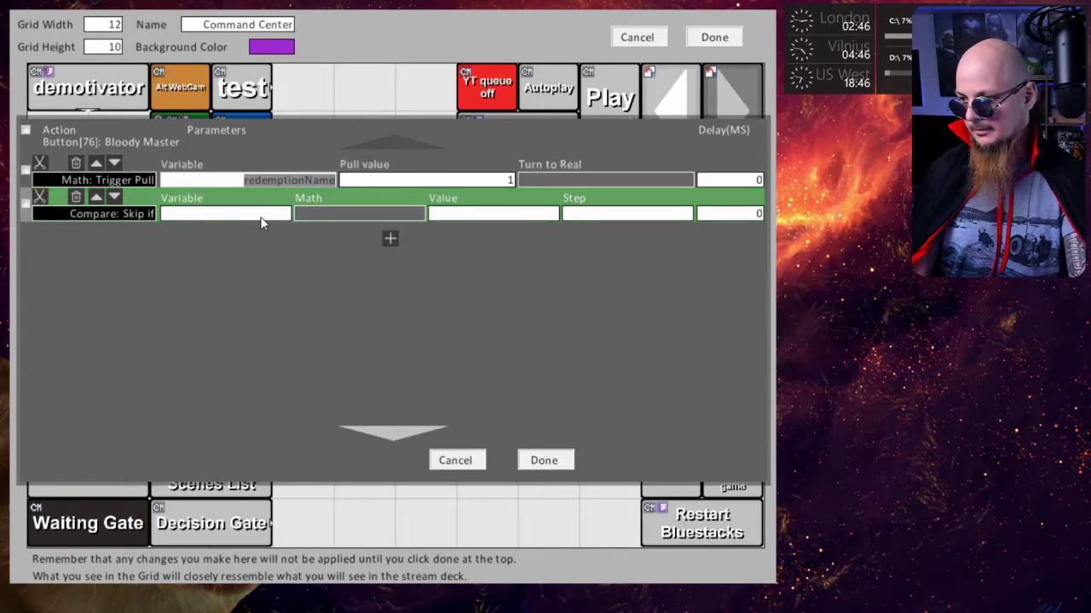
key("ctrl+v")
left_click(358, 214)
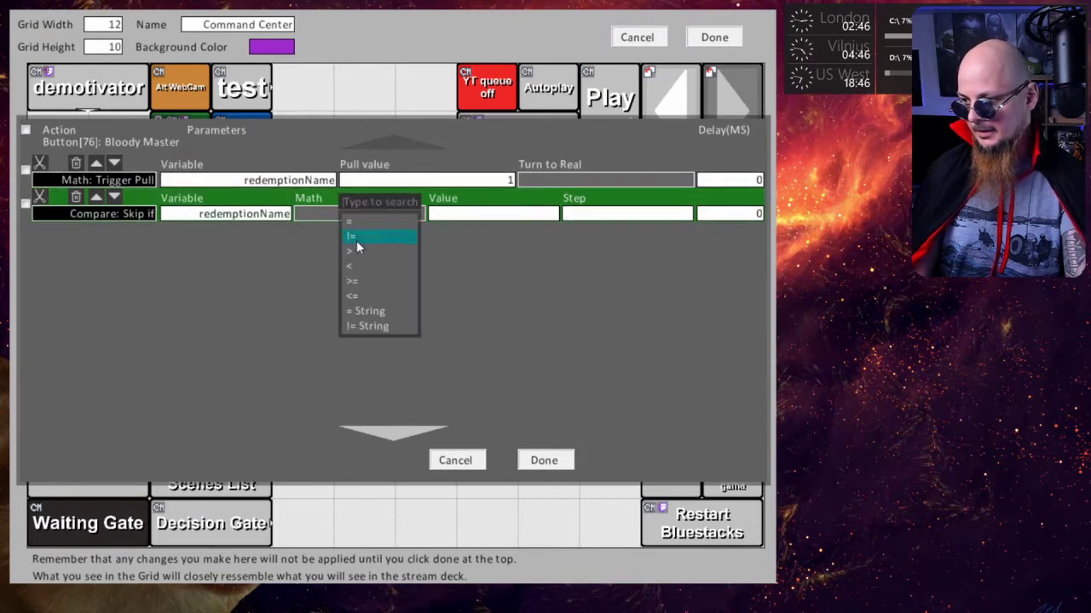
left_click(368, 326)
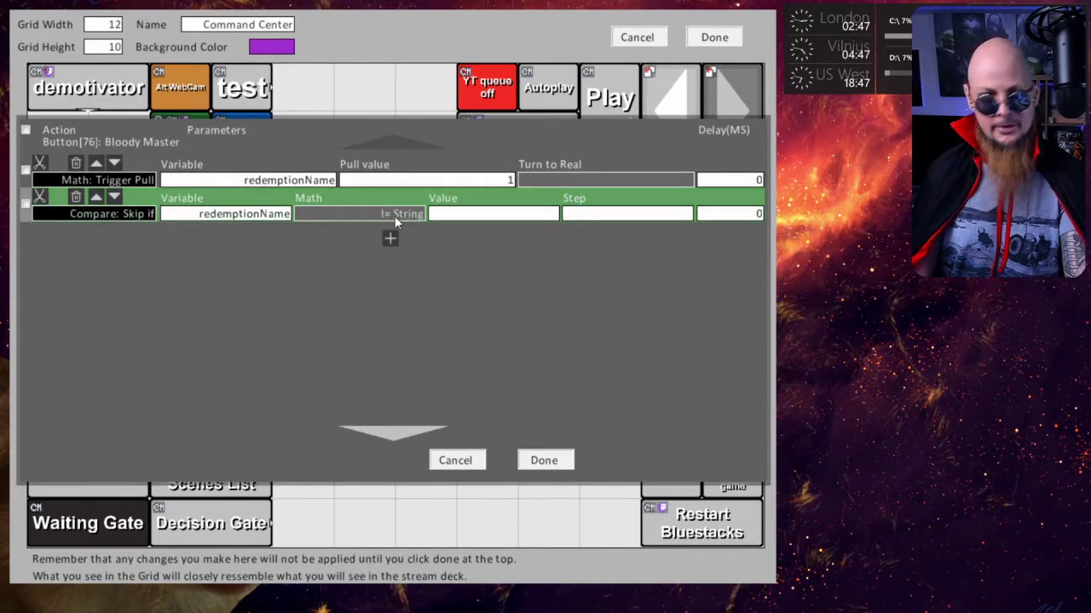
- Set the Skip if command's comparison value to "Ole Punch!" and its step to 1
left_click(471, 219)
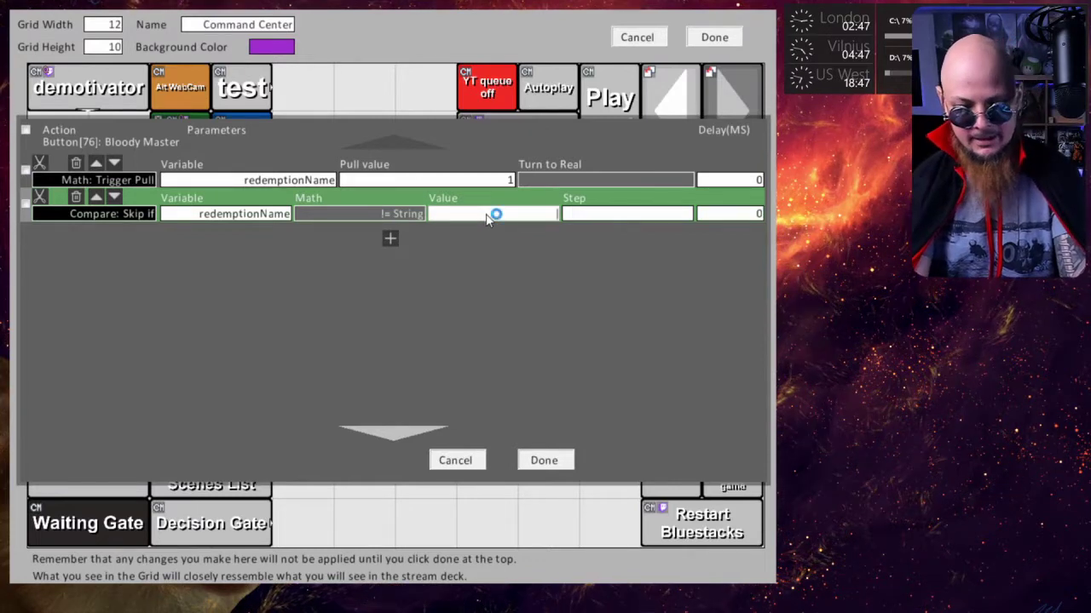
type("Ole Punch!")
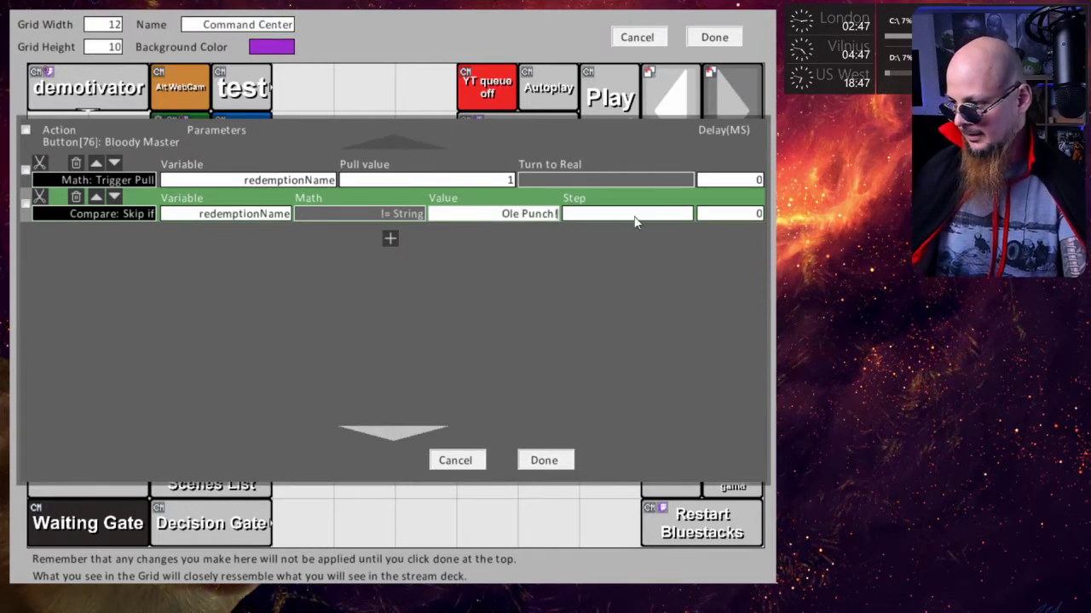
left_click(634, 218)
type("1")
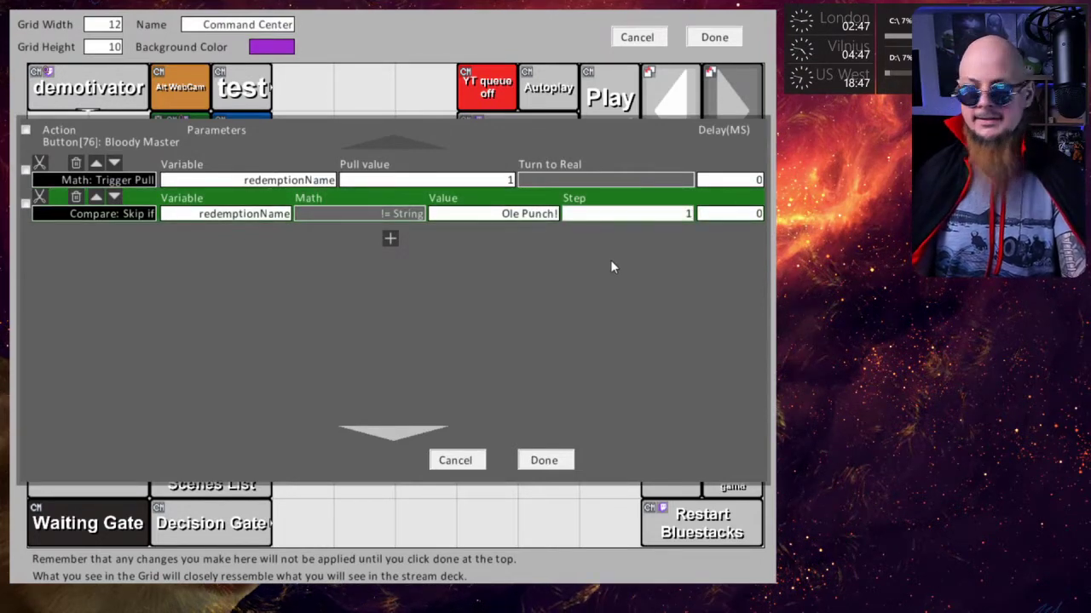
- Add a Trigger Button command below the Skip if command and confirm Bloody Master's command list
left_click(390, 238)
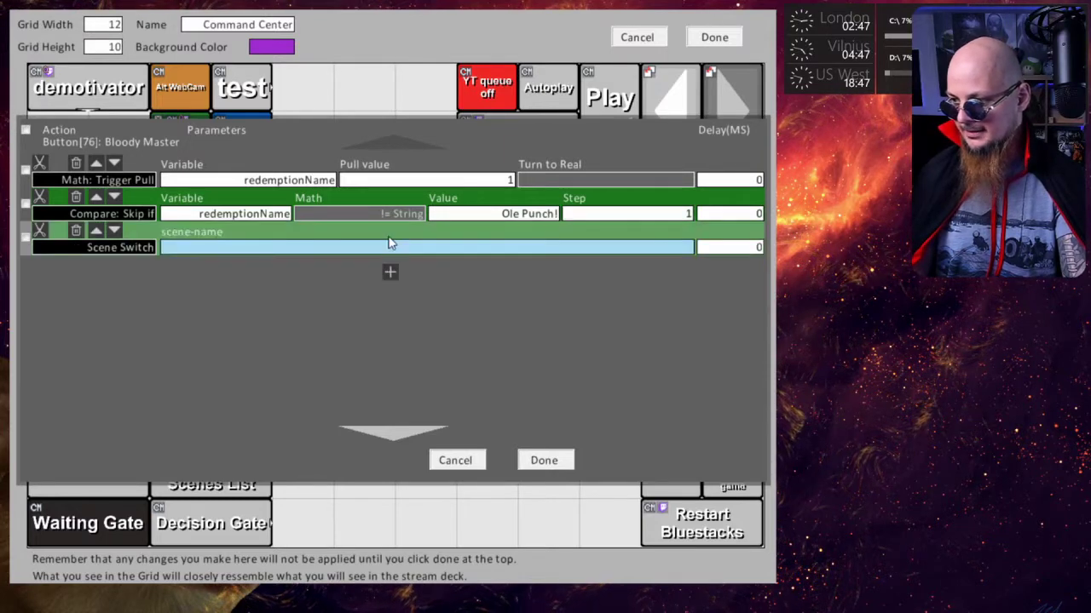
left_click(129, 247)
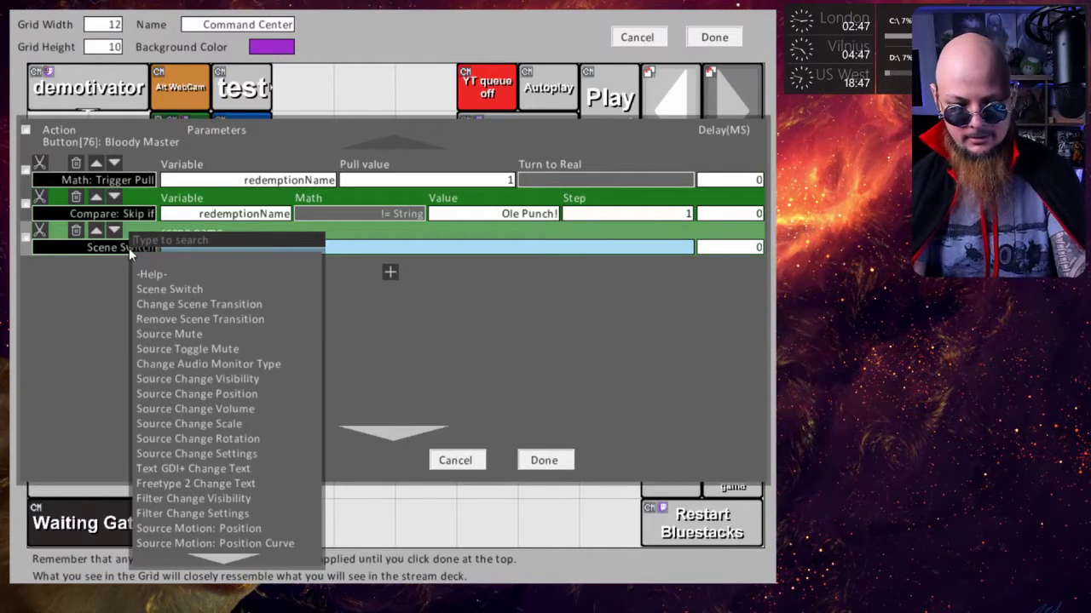
type("trig")
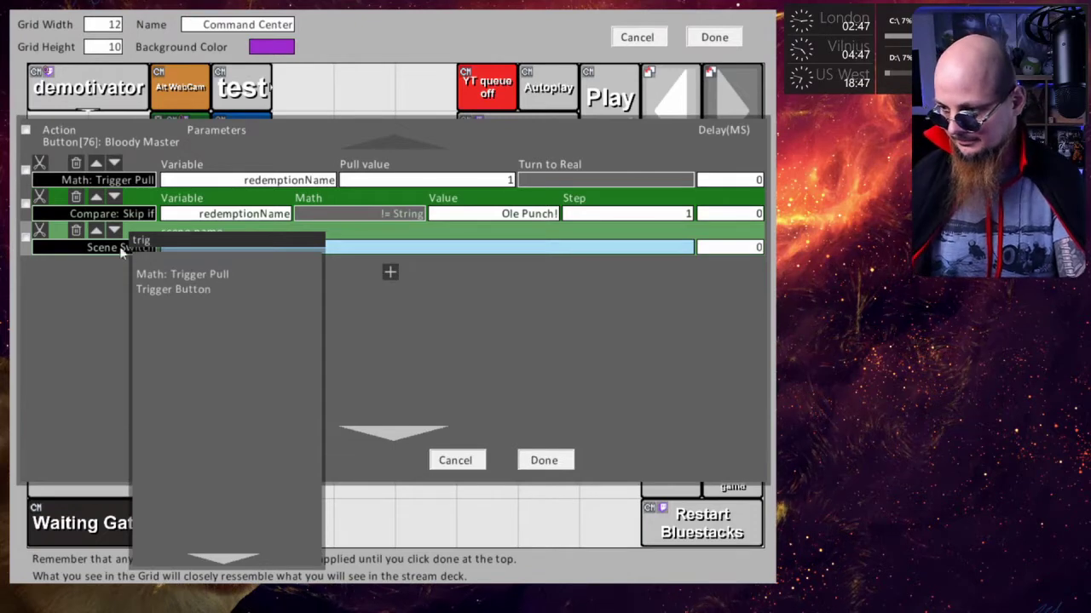
left_click(188, 290)
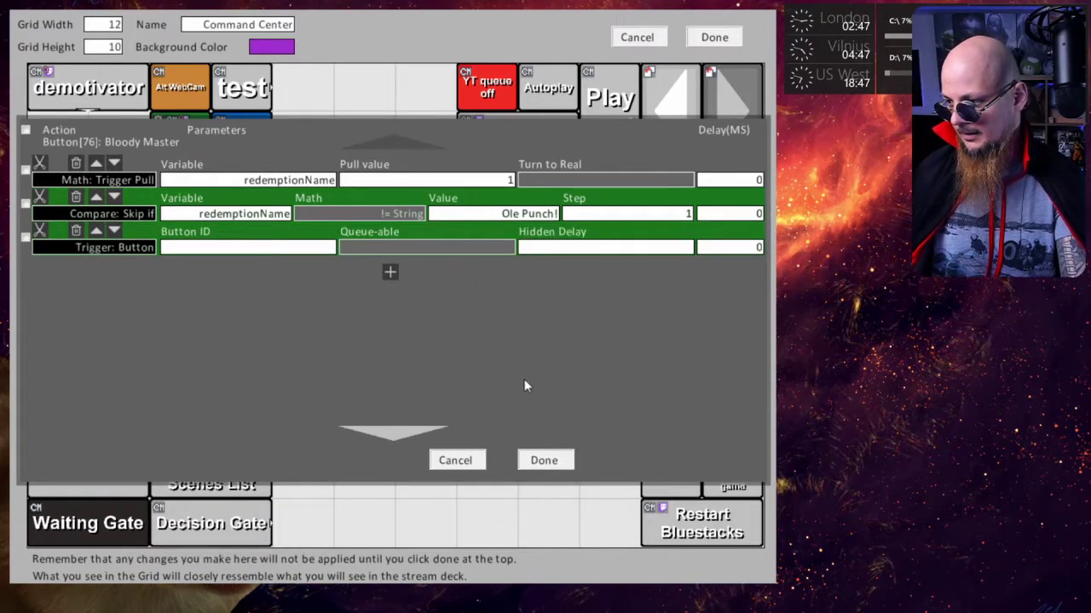
left_click(546, 459)
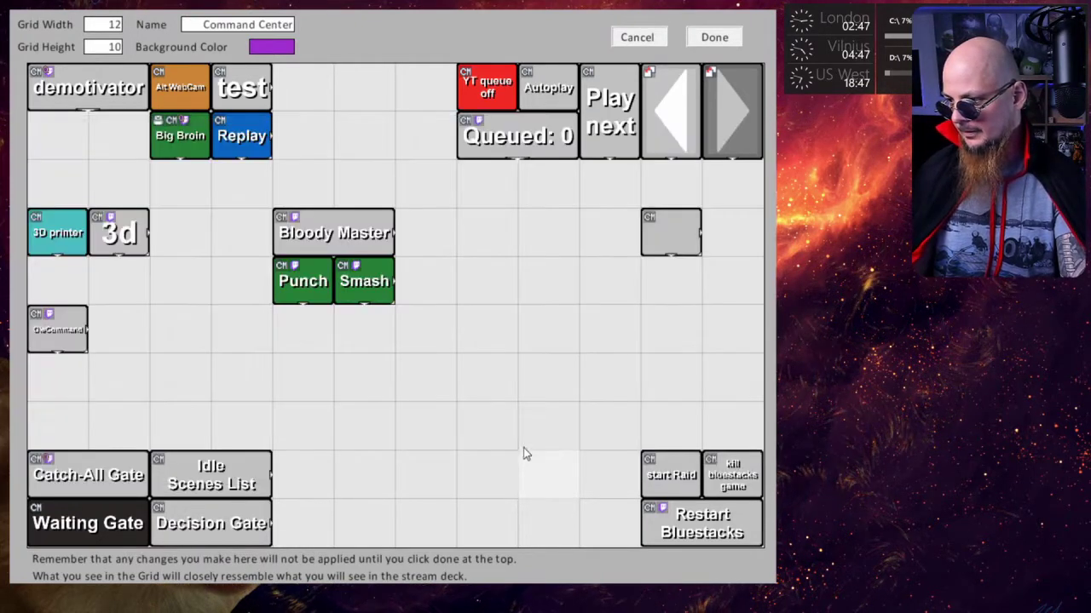
- Look up the button IDs of the Punch and Smash buttons
right_click(288, 275)
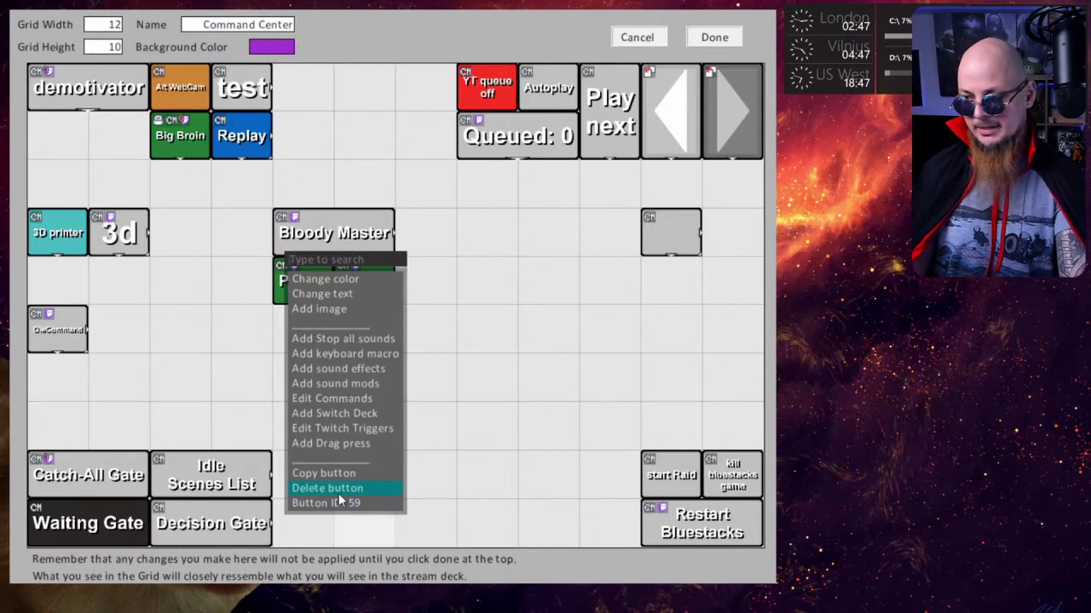
left_click(281, 374)
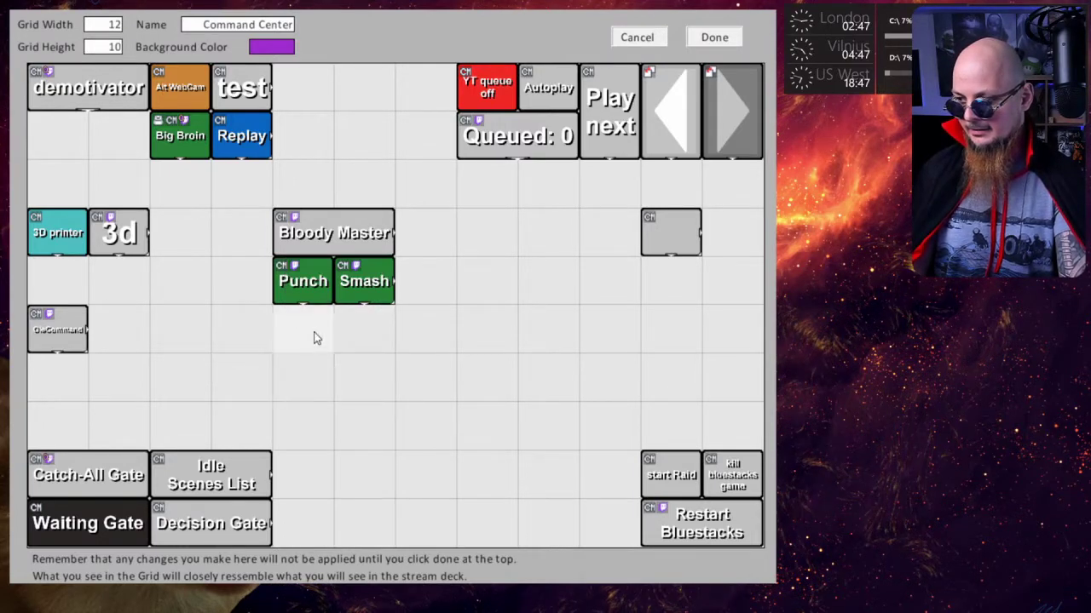
right_click(358, 298)
left_click(304, 336)
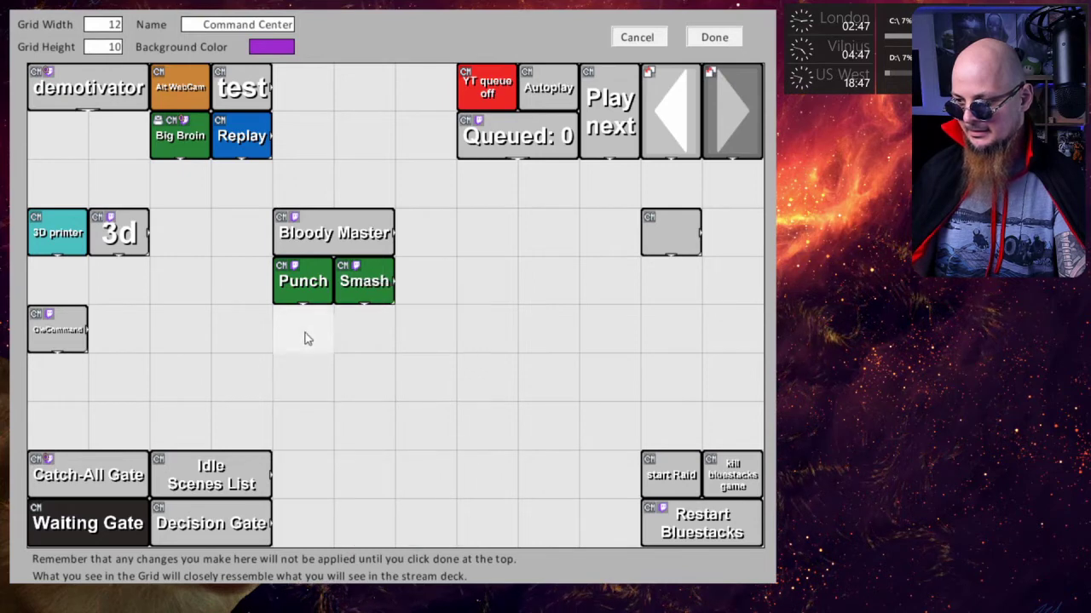
- Reopen Bloody Master's commands and set the Trigger: Button command's button ID to 59
right_click(328, 246)
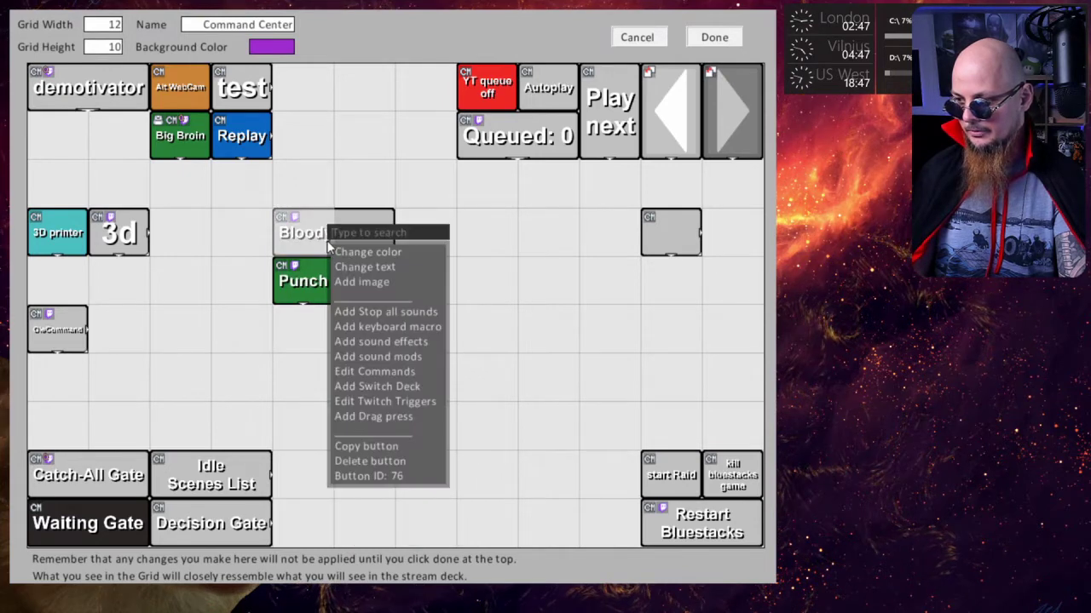
left_click(367, 373)
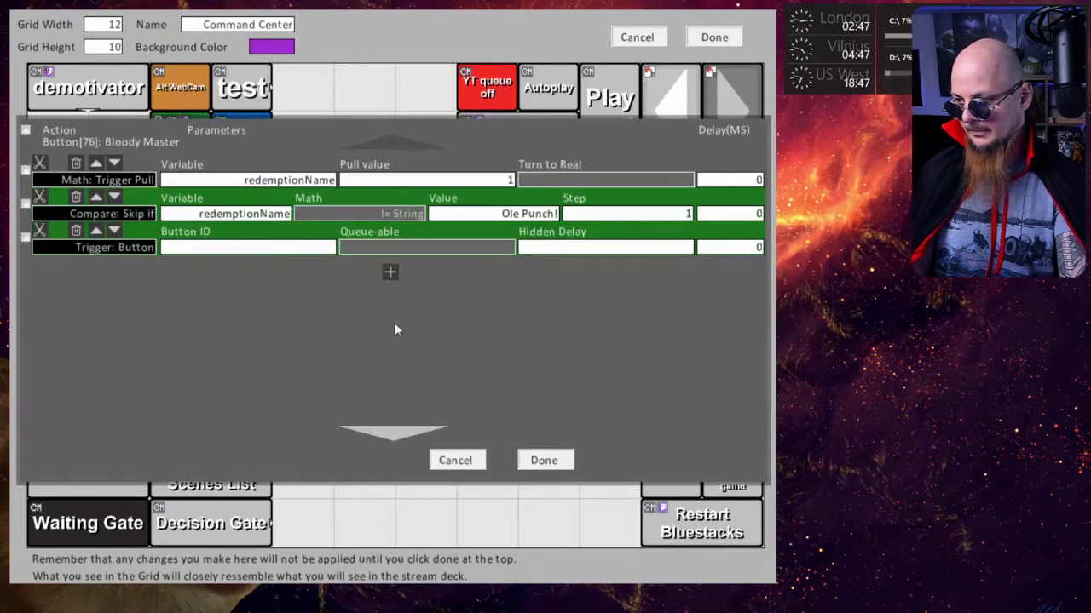
left_click(290, 248)
type("5")
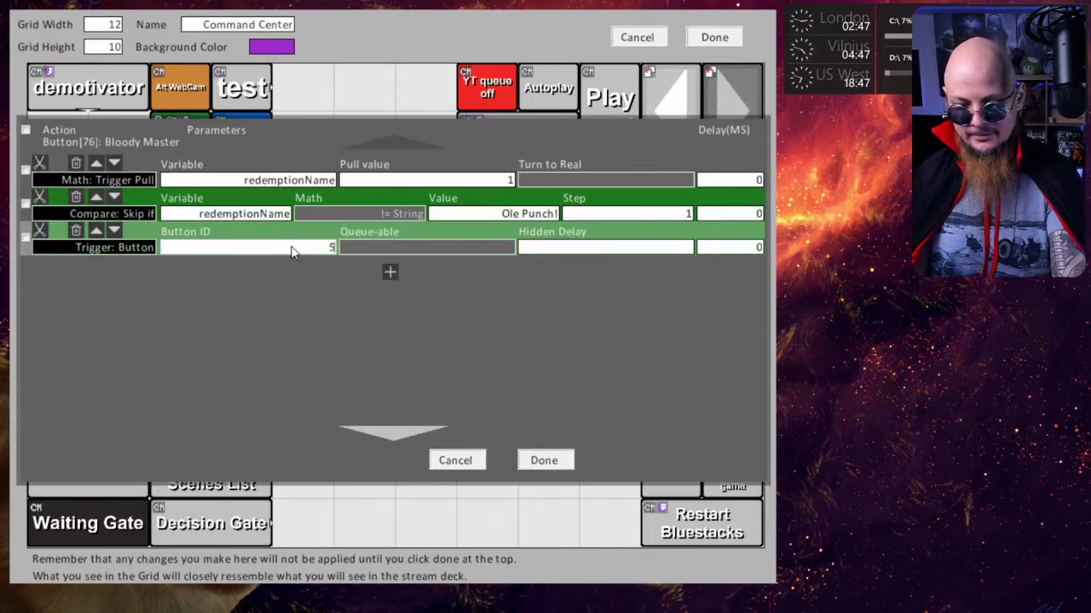
type("9")
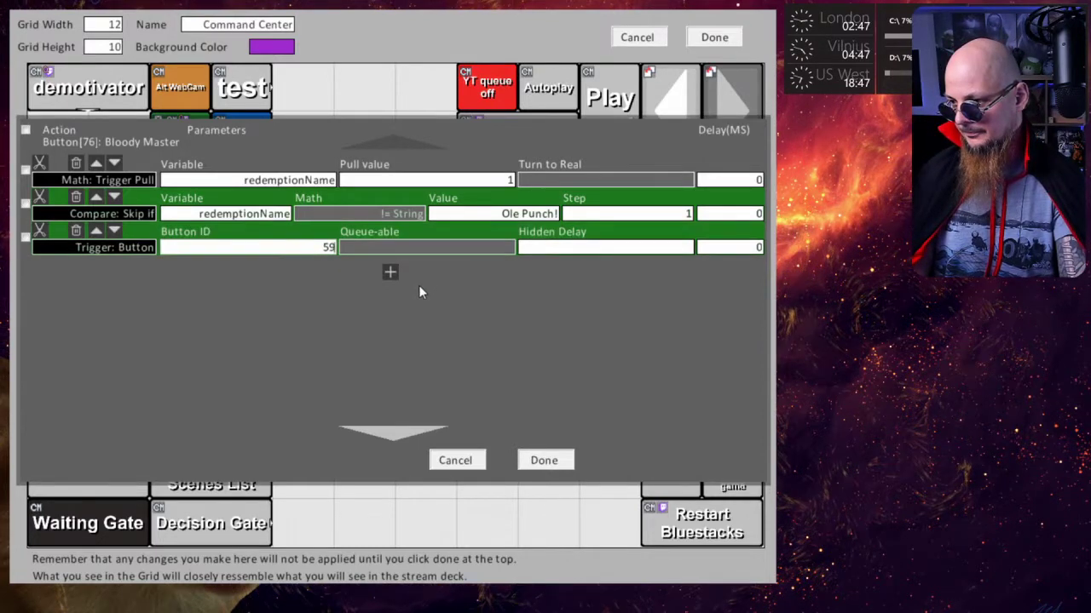
- Duplicate the Skip if and Trigger: Button commands together at the end of the command list
left_click(26, 237)
left_click(26, 203)
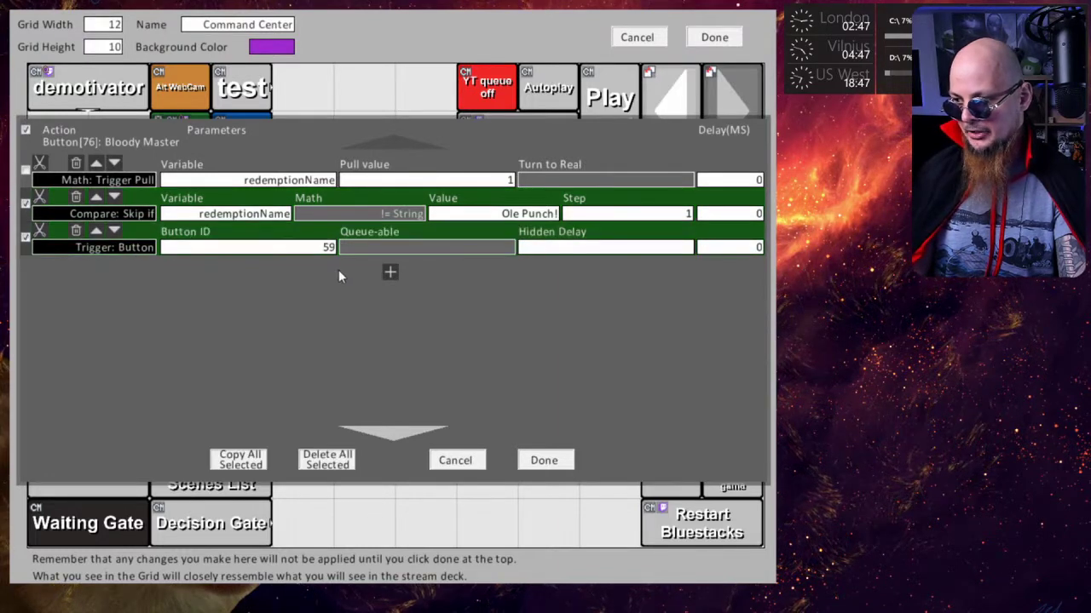
left_click(241, 462)
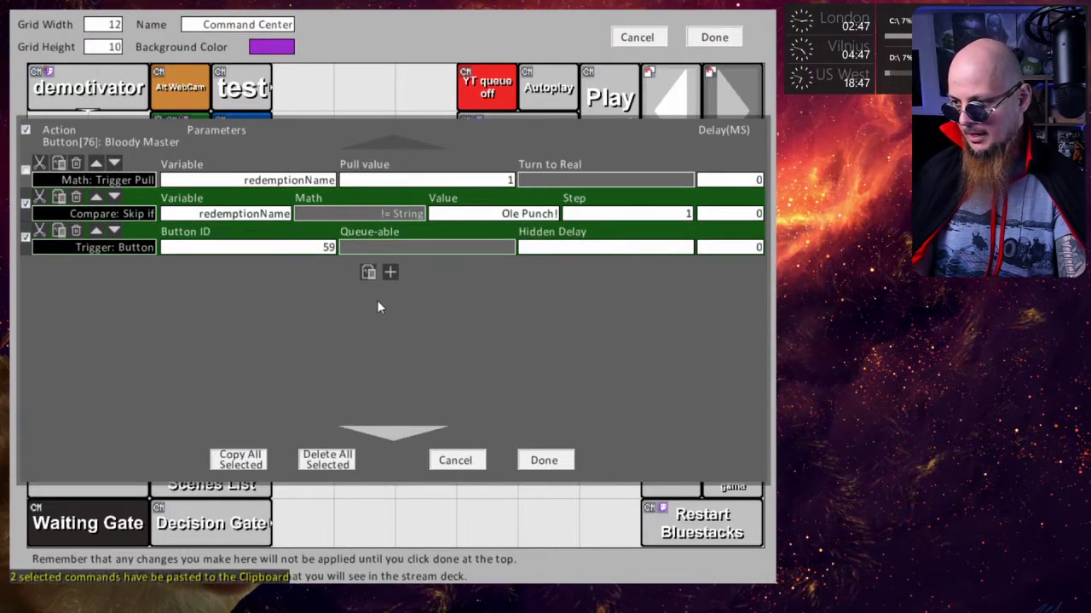
left_click(367, 272)
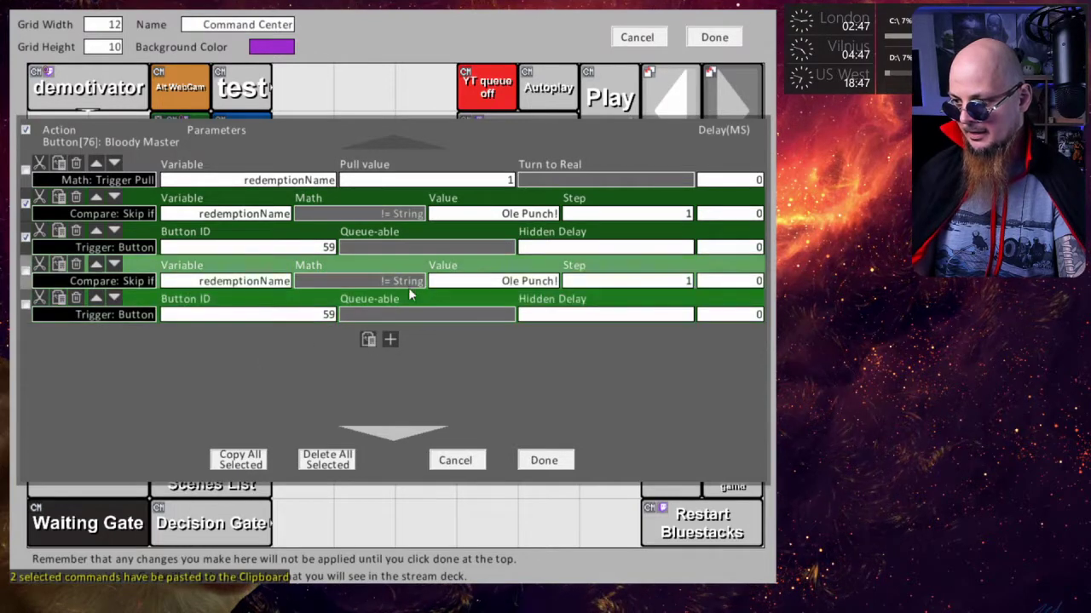
- Change the comparison value of the duplicated Skip if command to "Ole Smash!"
left_click(519, 281)
key("BackSpace")
key("BackSpace")
key("BackSpace")
key("BackSpace")
key("BackSpace")
key("BackSpace")
key("BackSpace")
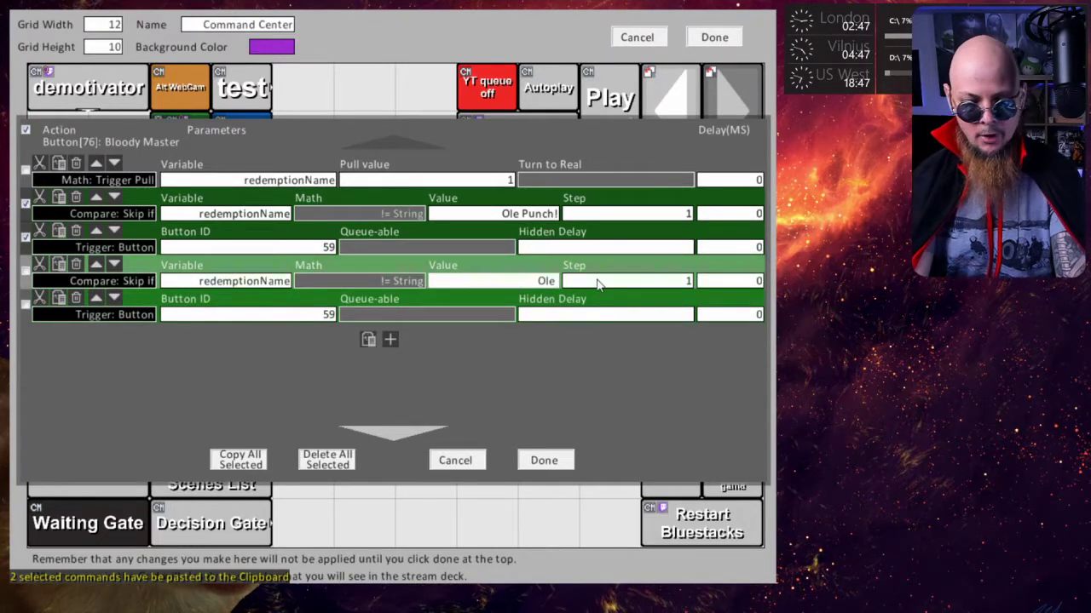
type("Smash!")
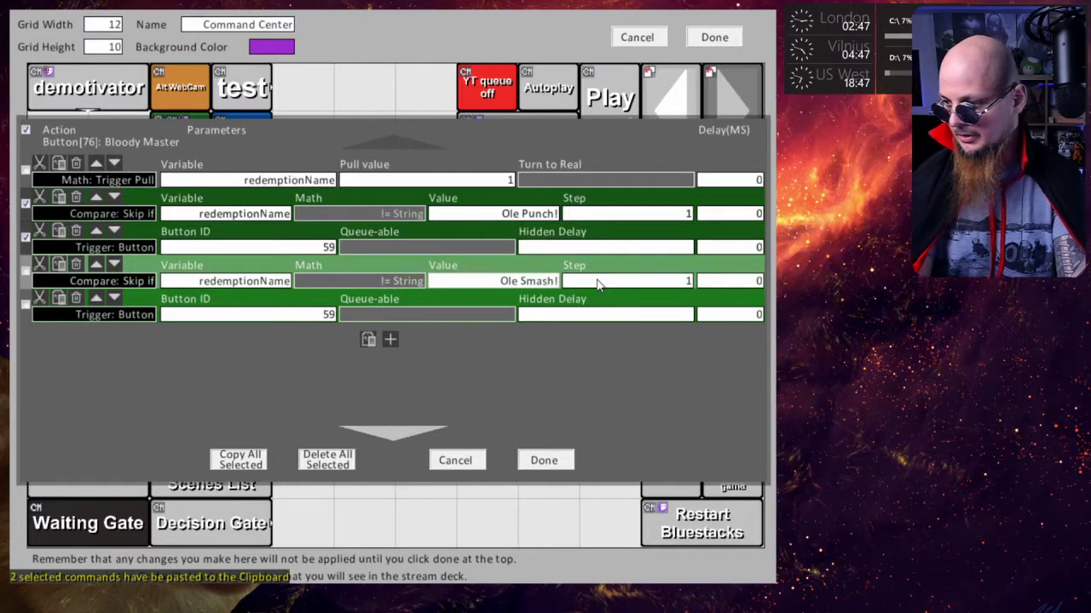
- Set the button ID of the duplicated Trigger: Button command to 62
left_click(332, 314)
key("BackSpace")
key("BackSpace")
type("6")
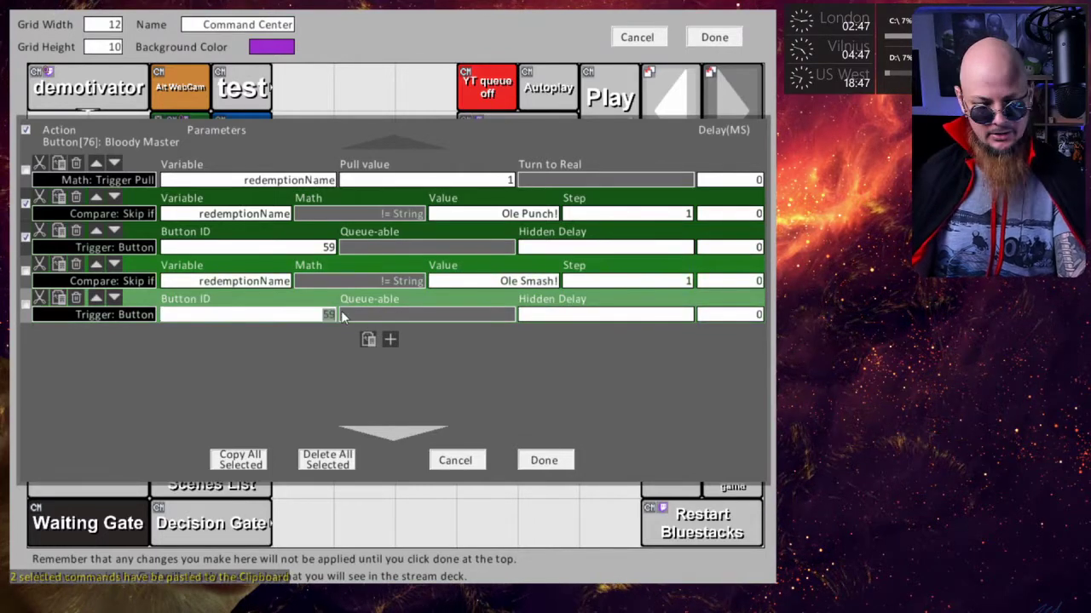
type("2")
key("Return")
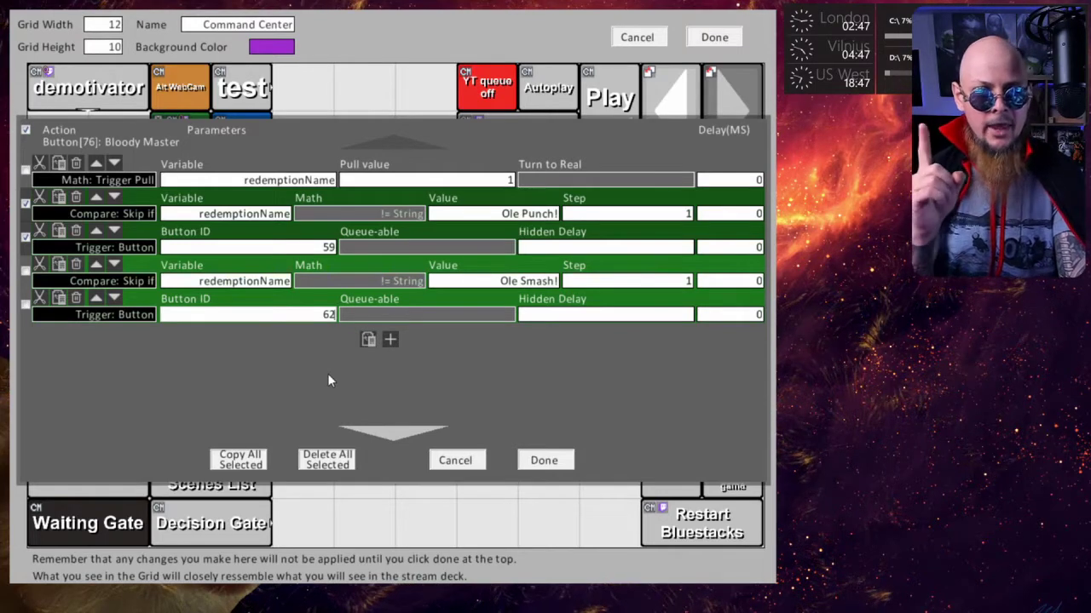
- Add a Math: Clear Variable command at the end of Bloody Master's command list
left_click(390, 340)
left_click(130, 349)
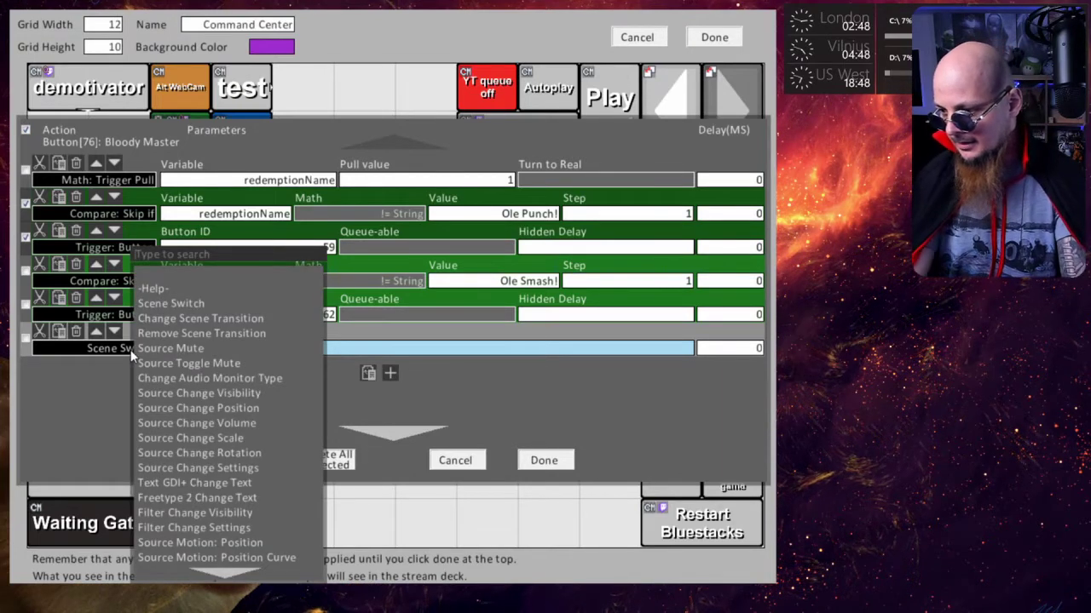
type("variab")
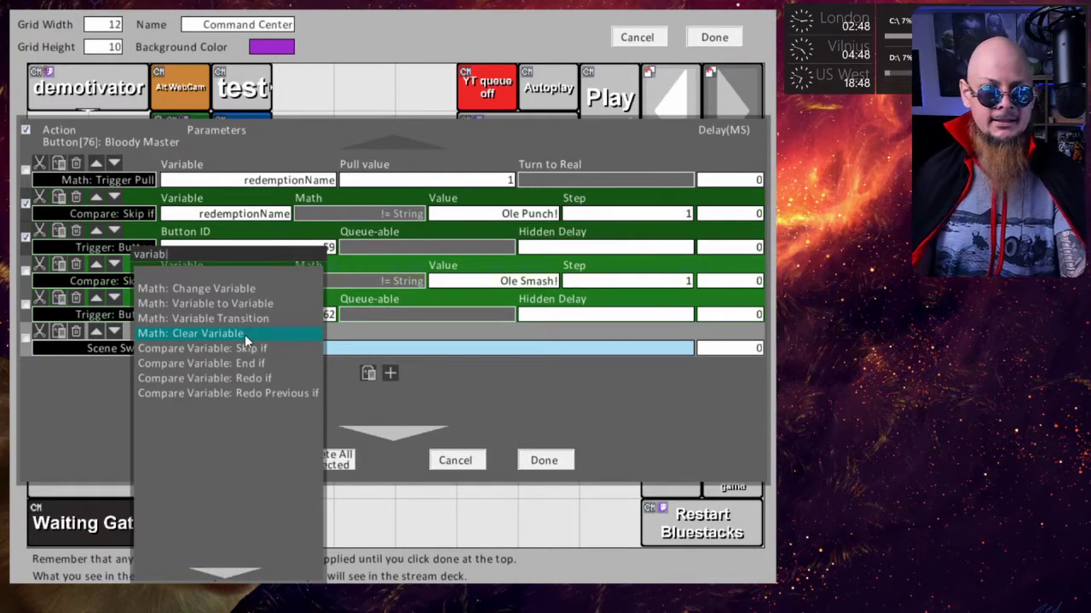
left_click(245, 337)
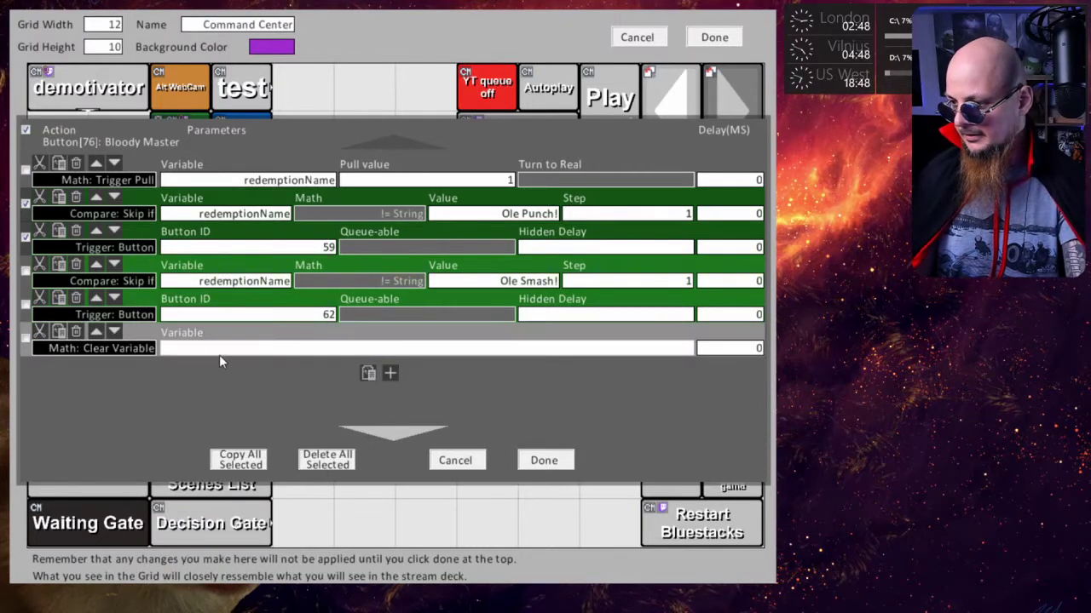
- Set the Clear Variable command's variable to redemptionName, copied from the first Skip if command
left_click_drag(198, 214, 313, 219)
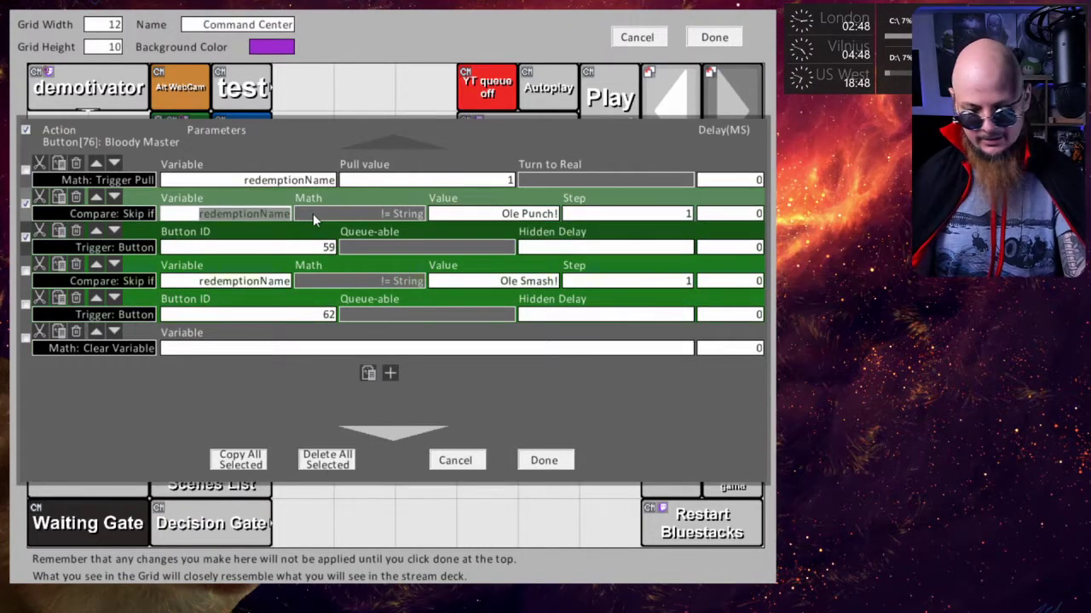
key("ctrl+c")
left_click(285, 351)
key("ctrl+v")
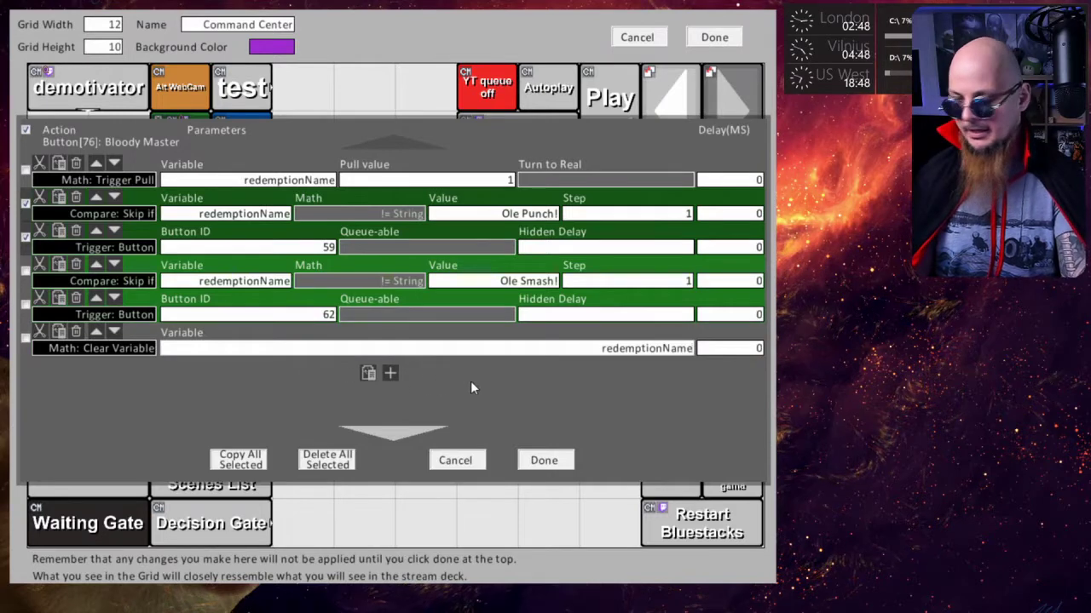
- Give the Clear Variable command a delay of 30000 ms and confirm Bloody Master's command list
key("Tab")
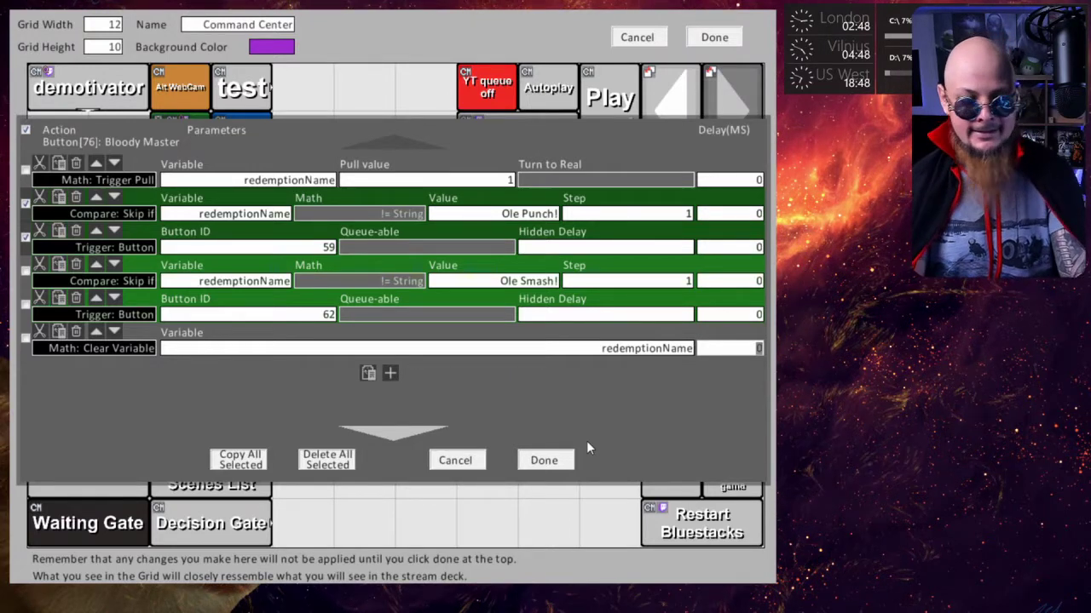
type("30000")
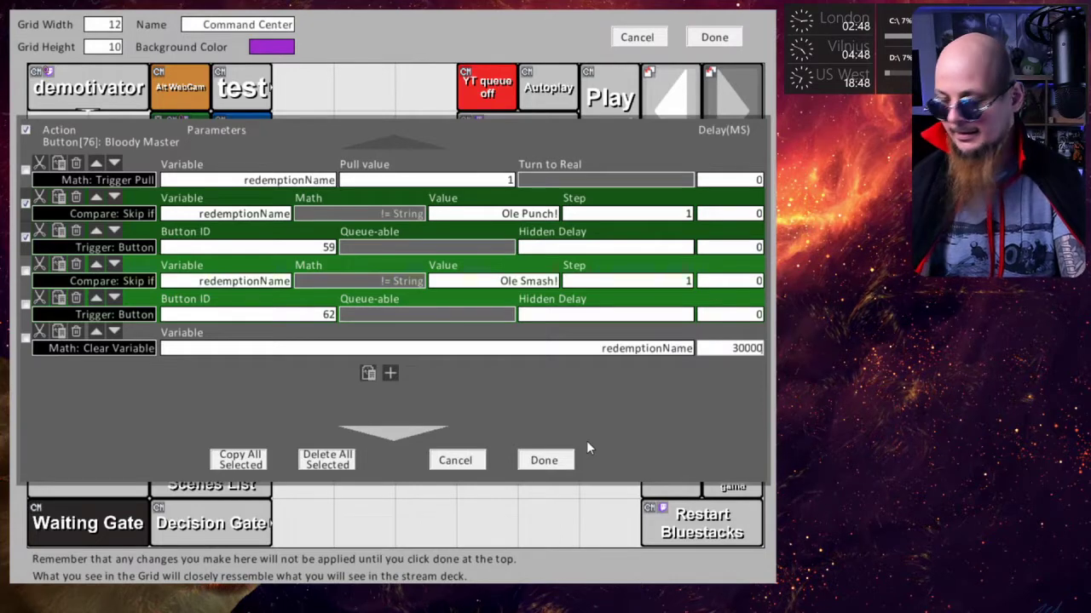
key("Return")
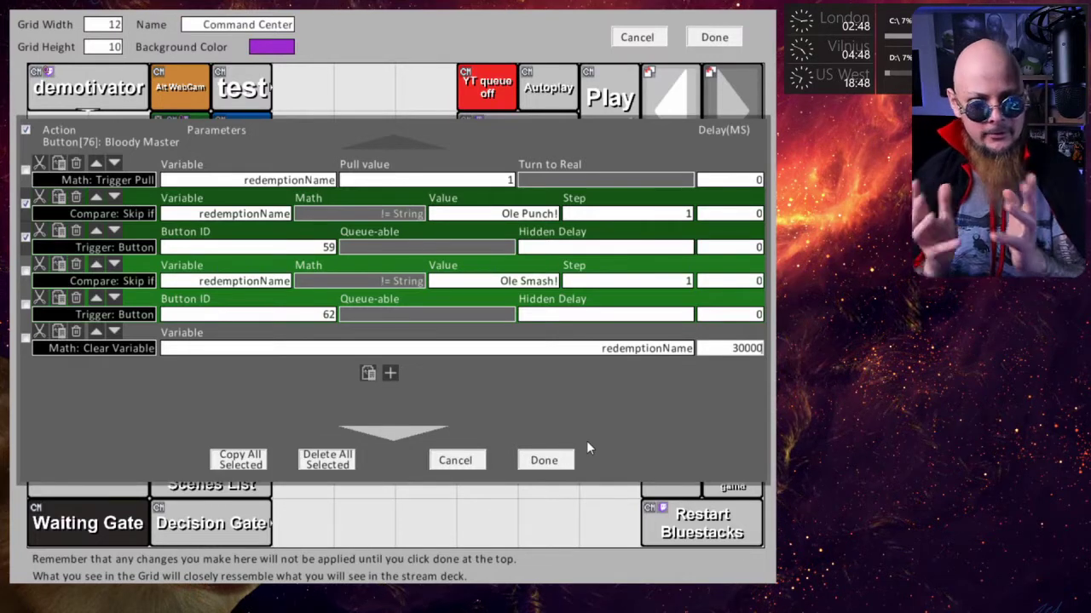
left_click(544, 460)
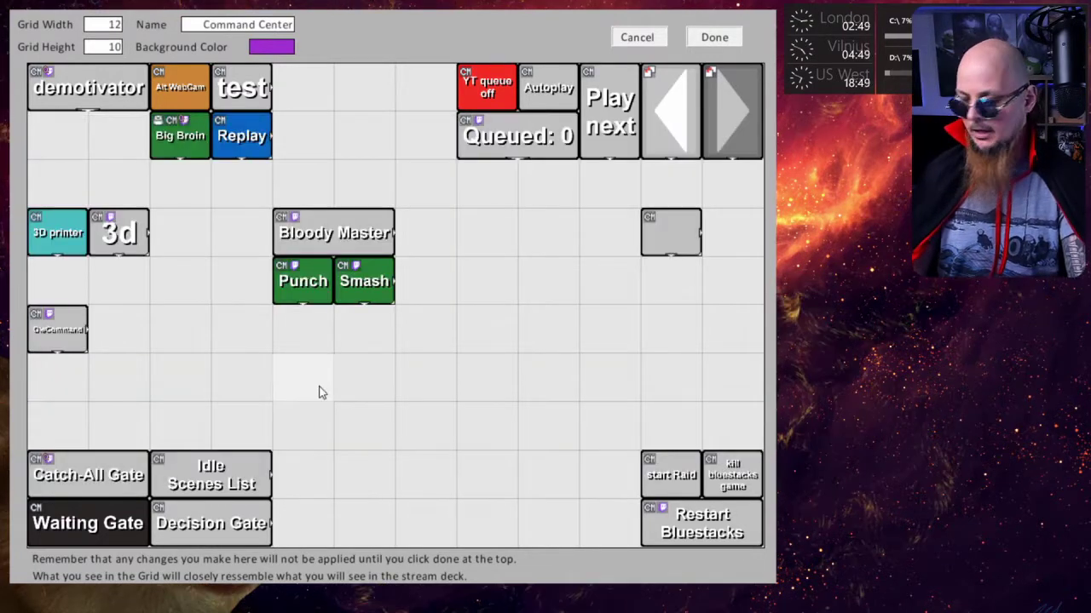
- Enable Add to Request Queue for Bloody Master's Twitch triggers and apply the edits to the Command Center deck
right_click(331, 237)
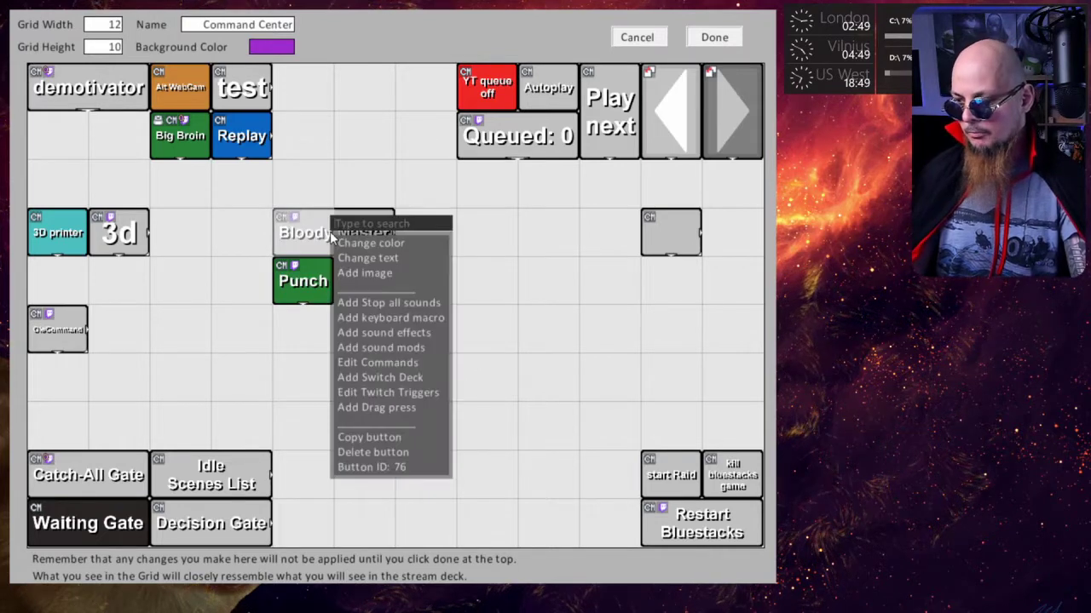
left_click(387, 392)
left_click(400, 201)
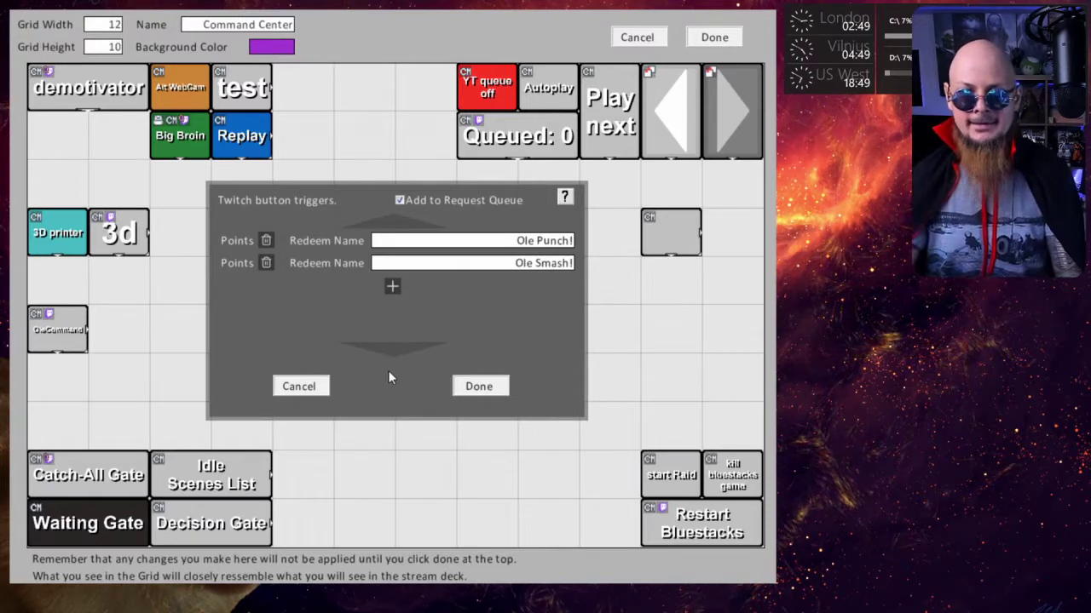
left_click(464, 388)
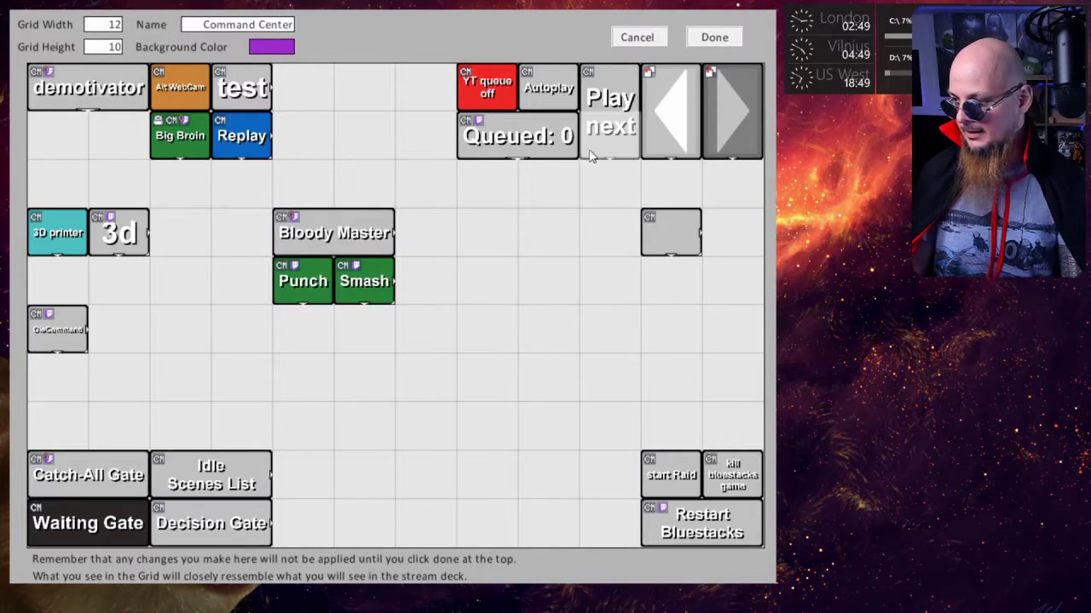
left_click(727, 39)
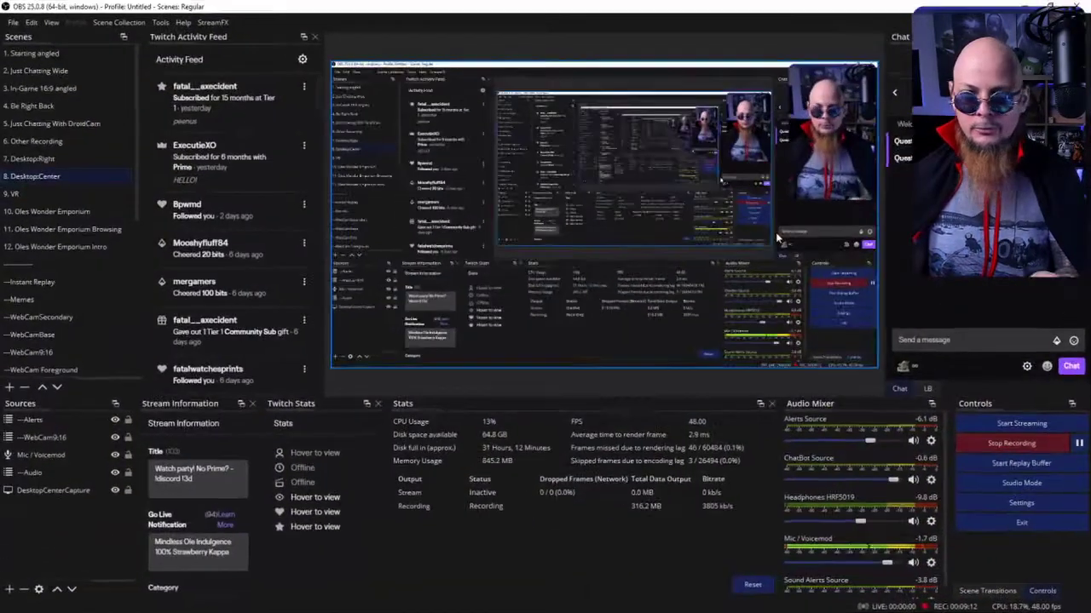
- Switch to OBS and redeem the dark green 500-point reward from the Twitch chat's channel points rewards
left_click(903, 366)
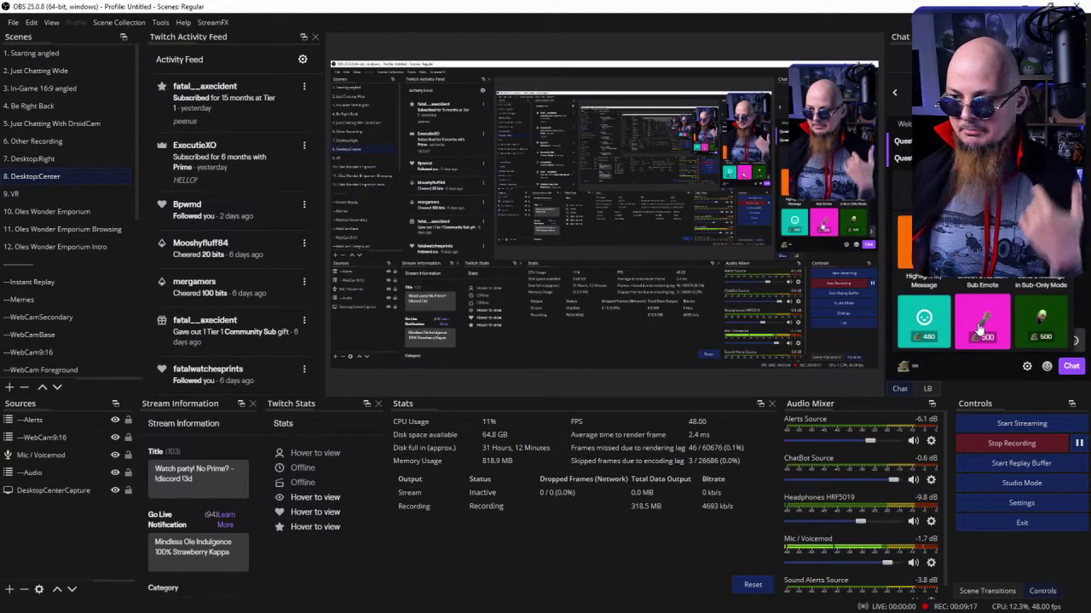
left_click(1022, 322)
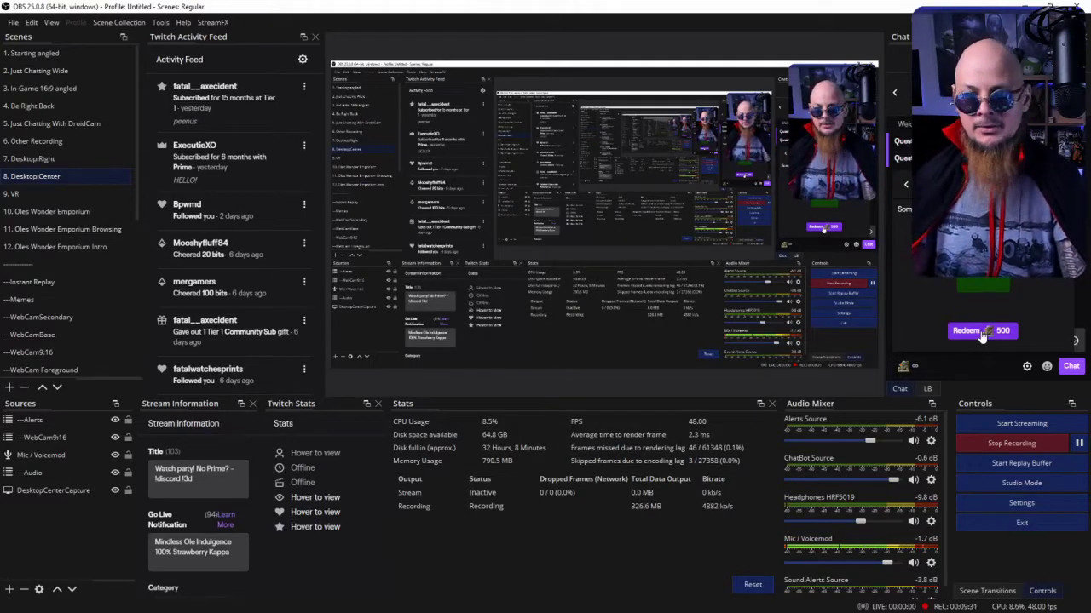
left_click(983, 333)
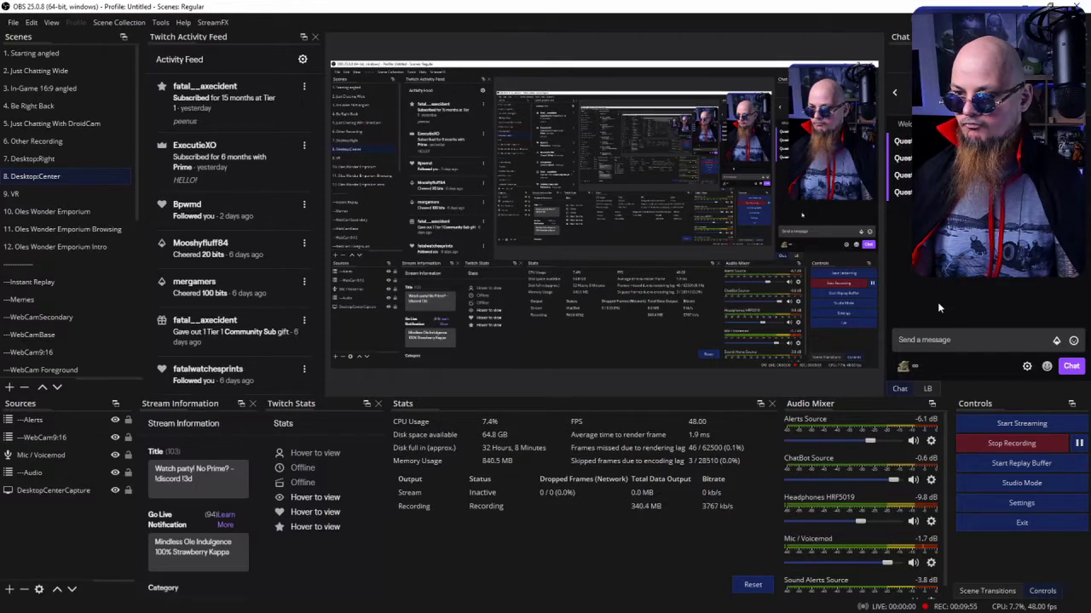
- Reopen the channel points rewards in the Twitch chat for another test redemption
left_click(903, 369)
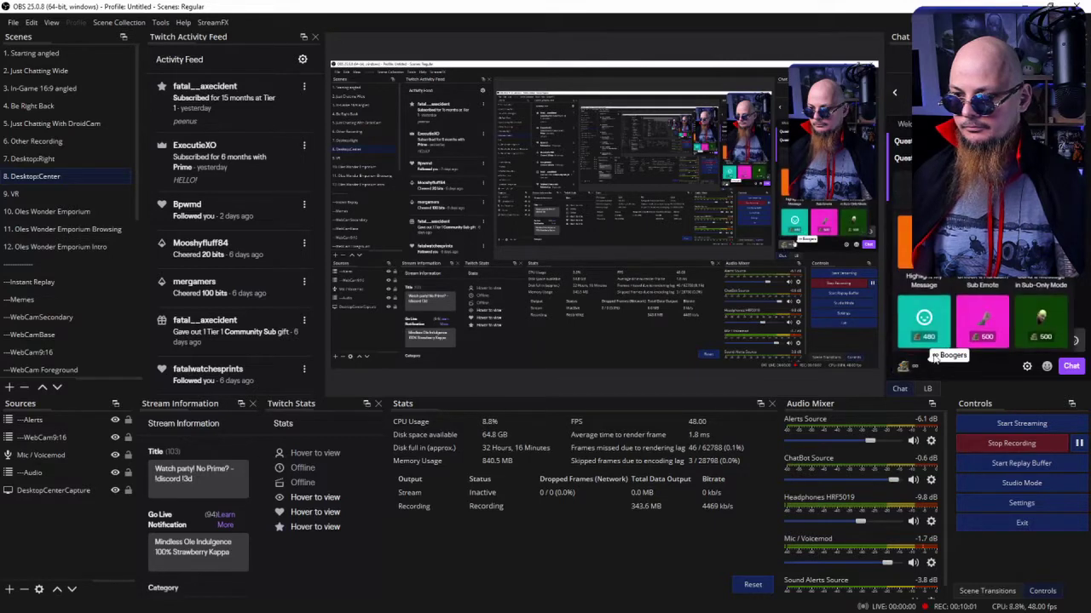